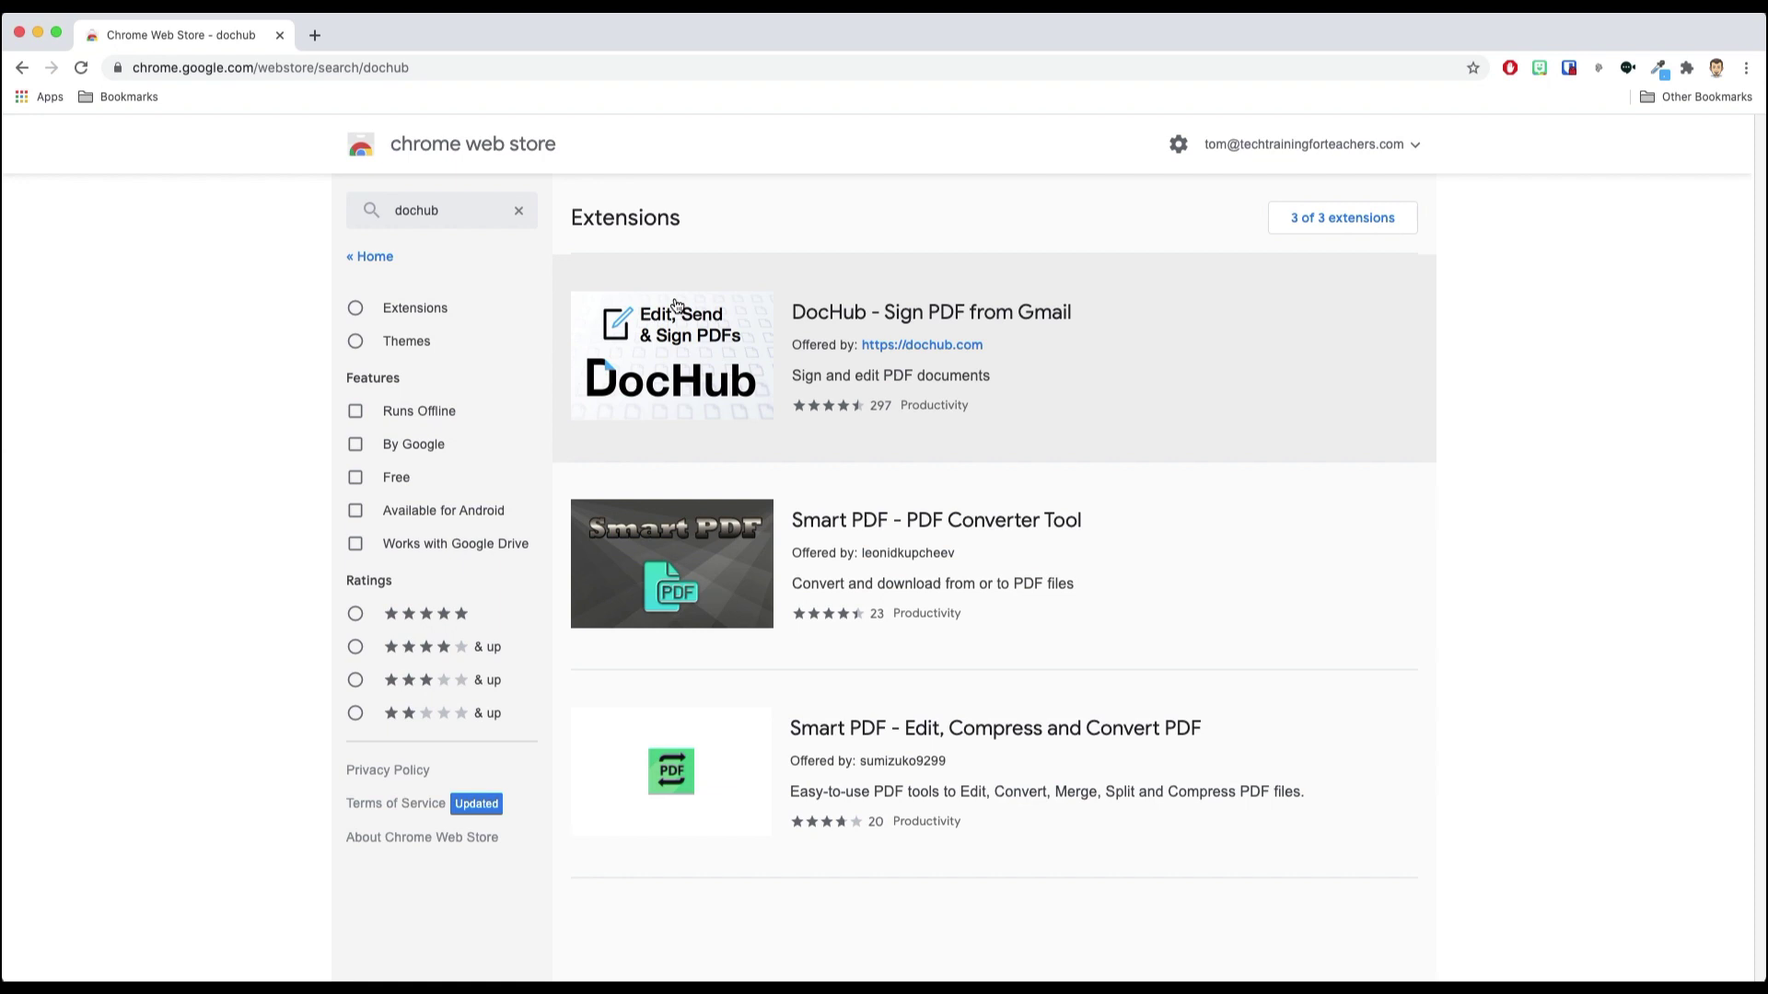
Add the DocHub - Sign PDF from Gmail extension to Chrome from its store page
click(725, 323)
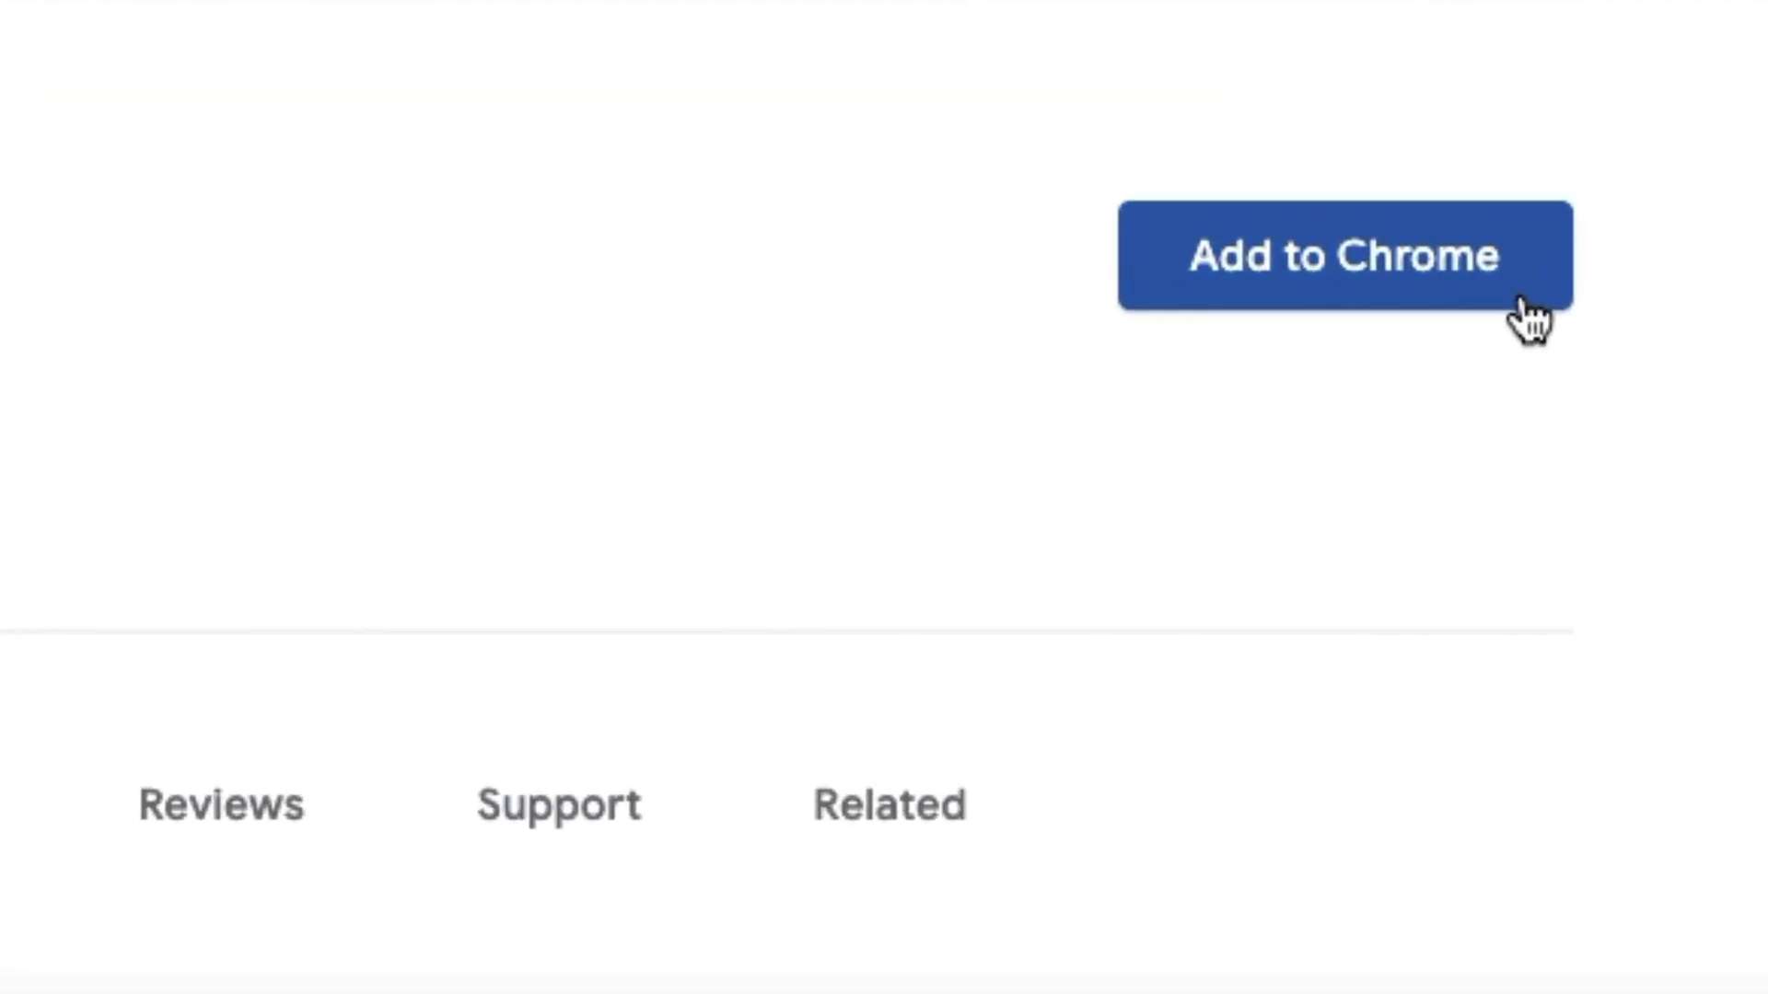
click(1320, 285)
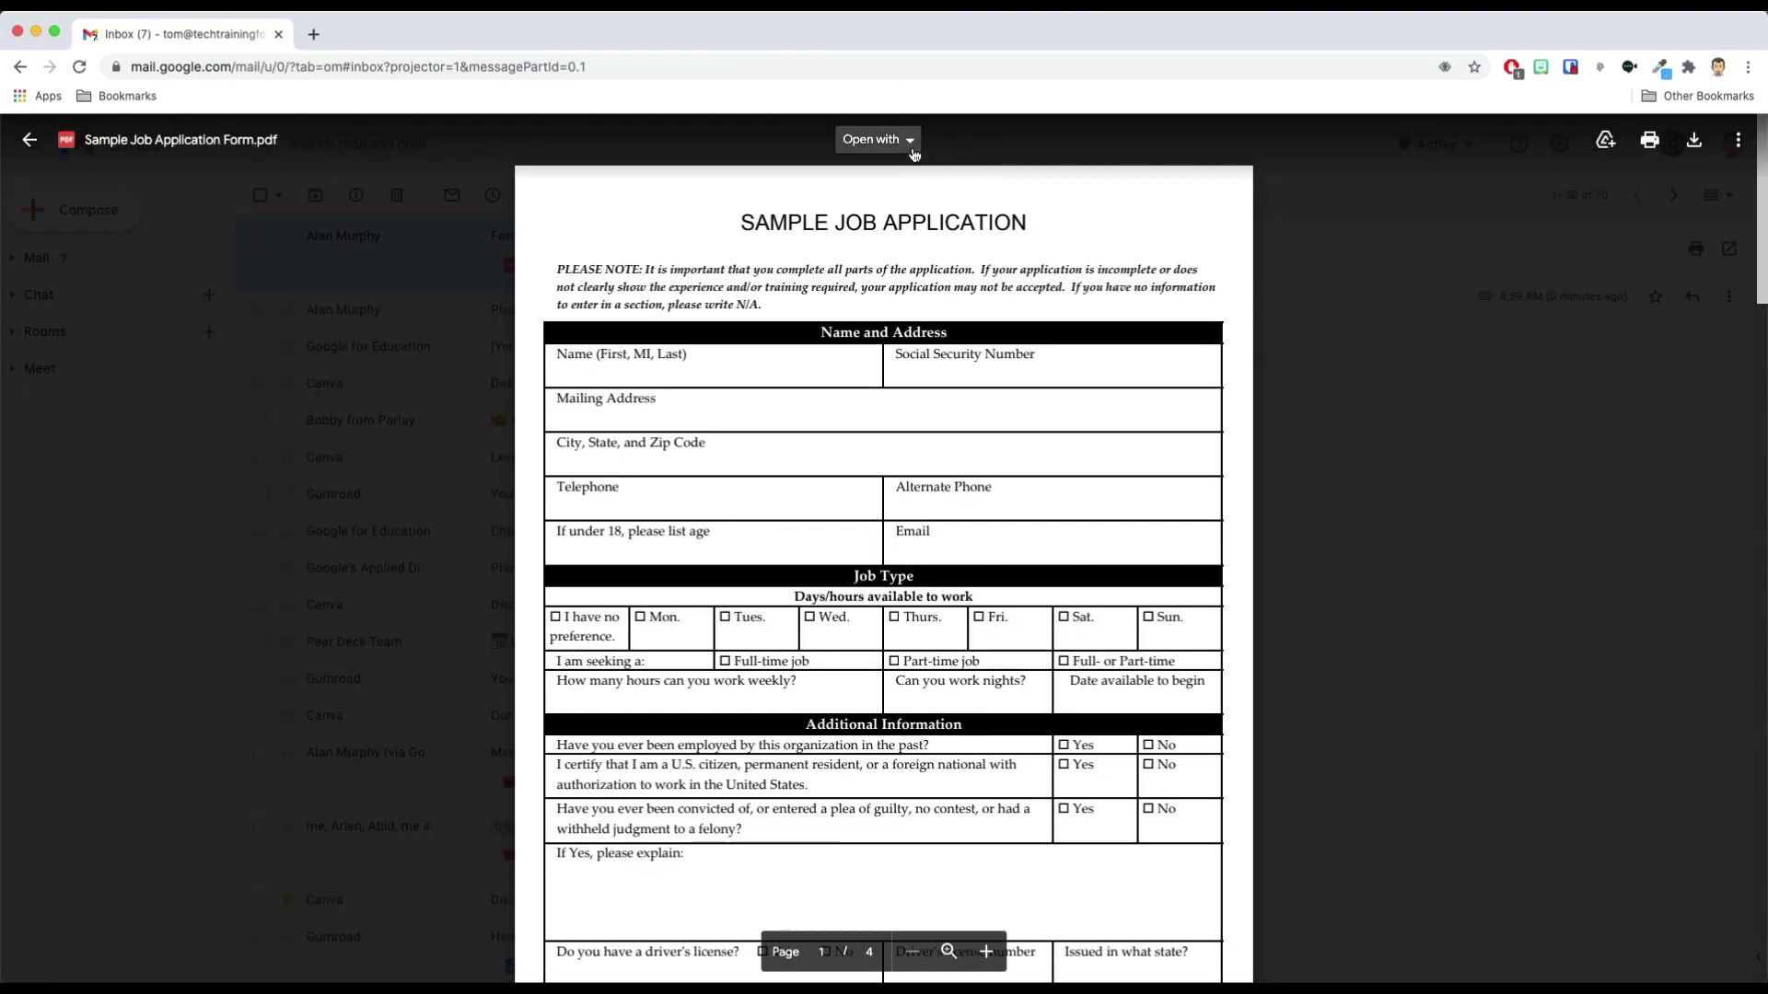
Open the Sample Job Application Form attachment with DocHub - PDF Sign and Edit
click(911, 144)
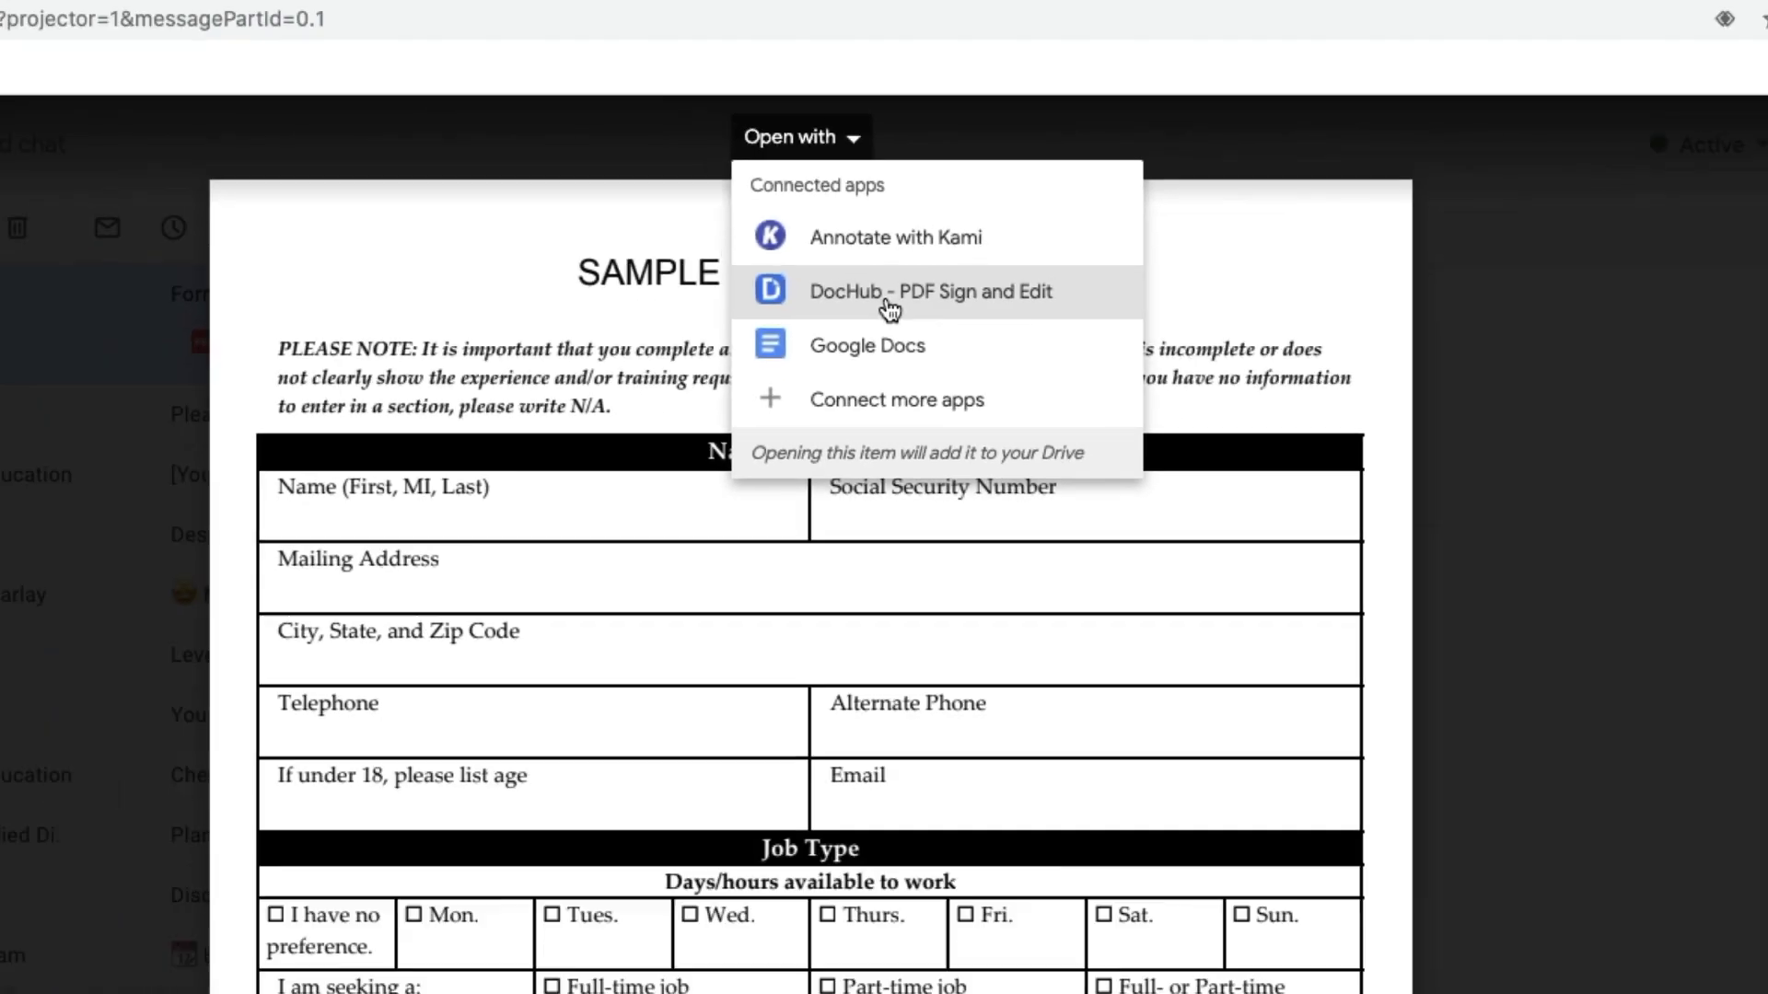
click(893, 308)
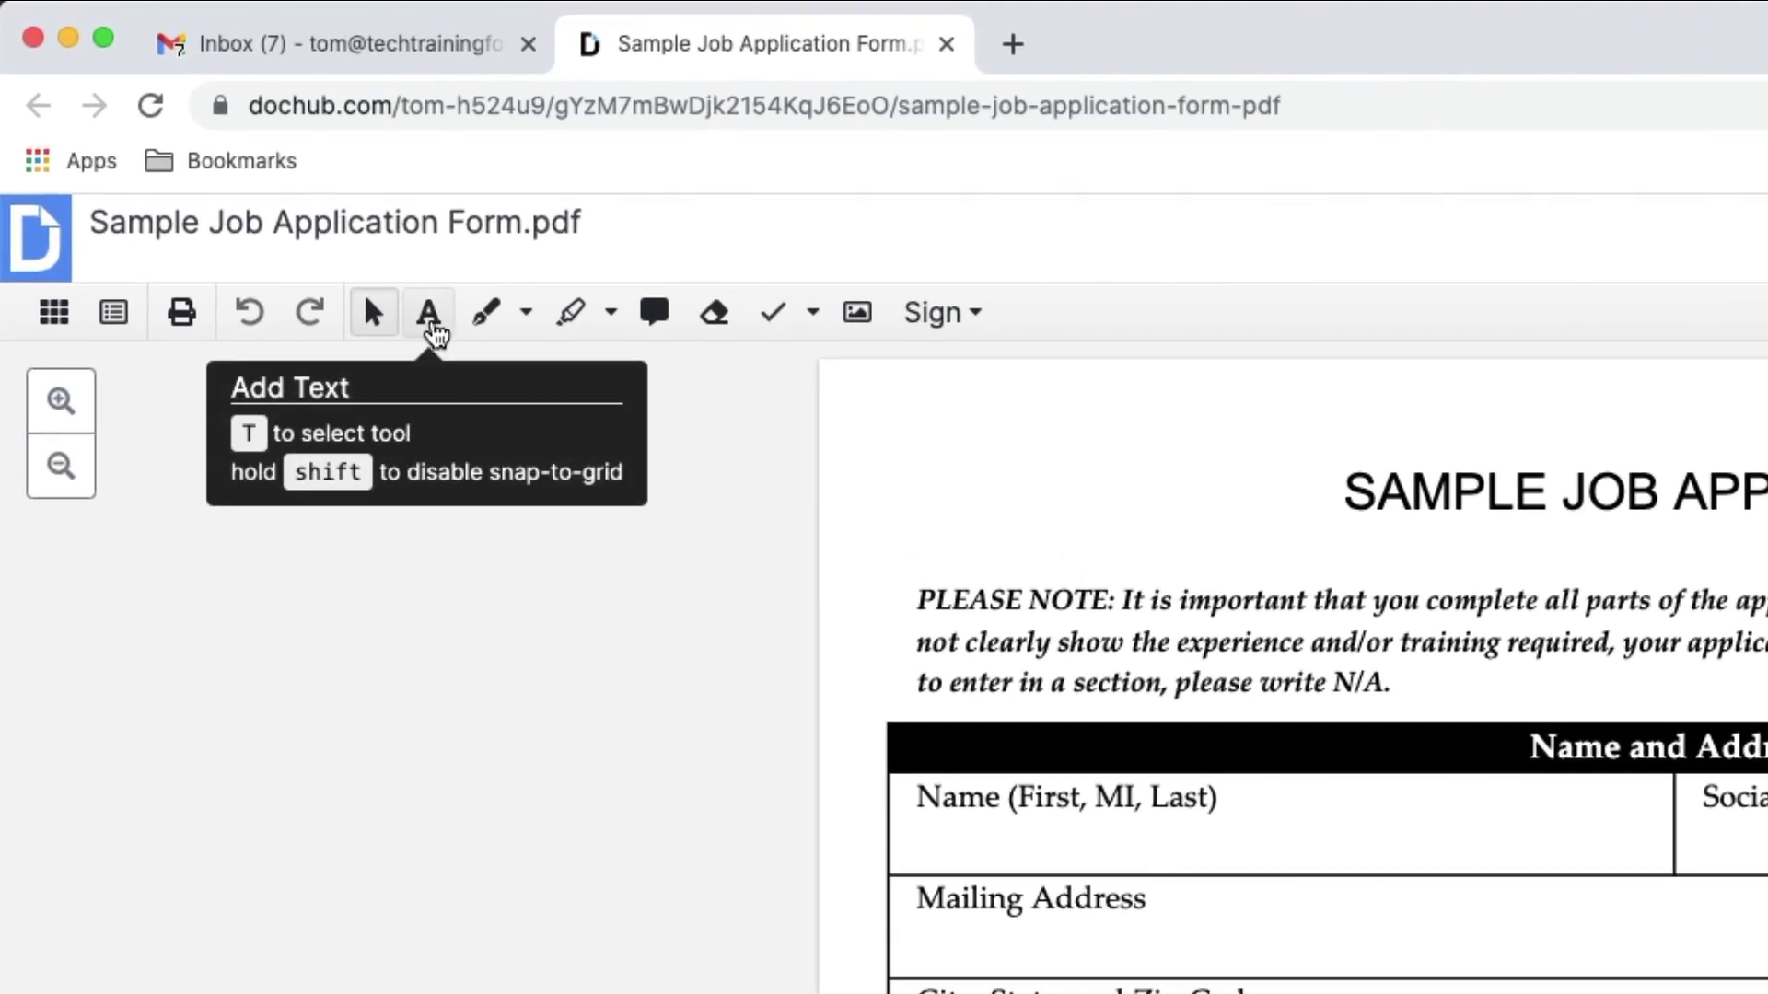
Add text in the Name field and shift the city and zip text rightward
click(433, 328)
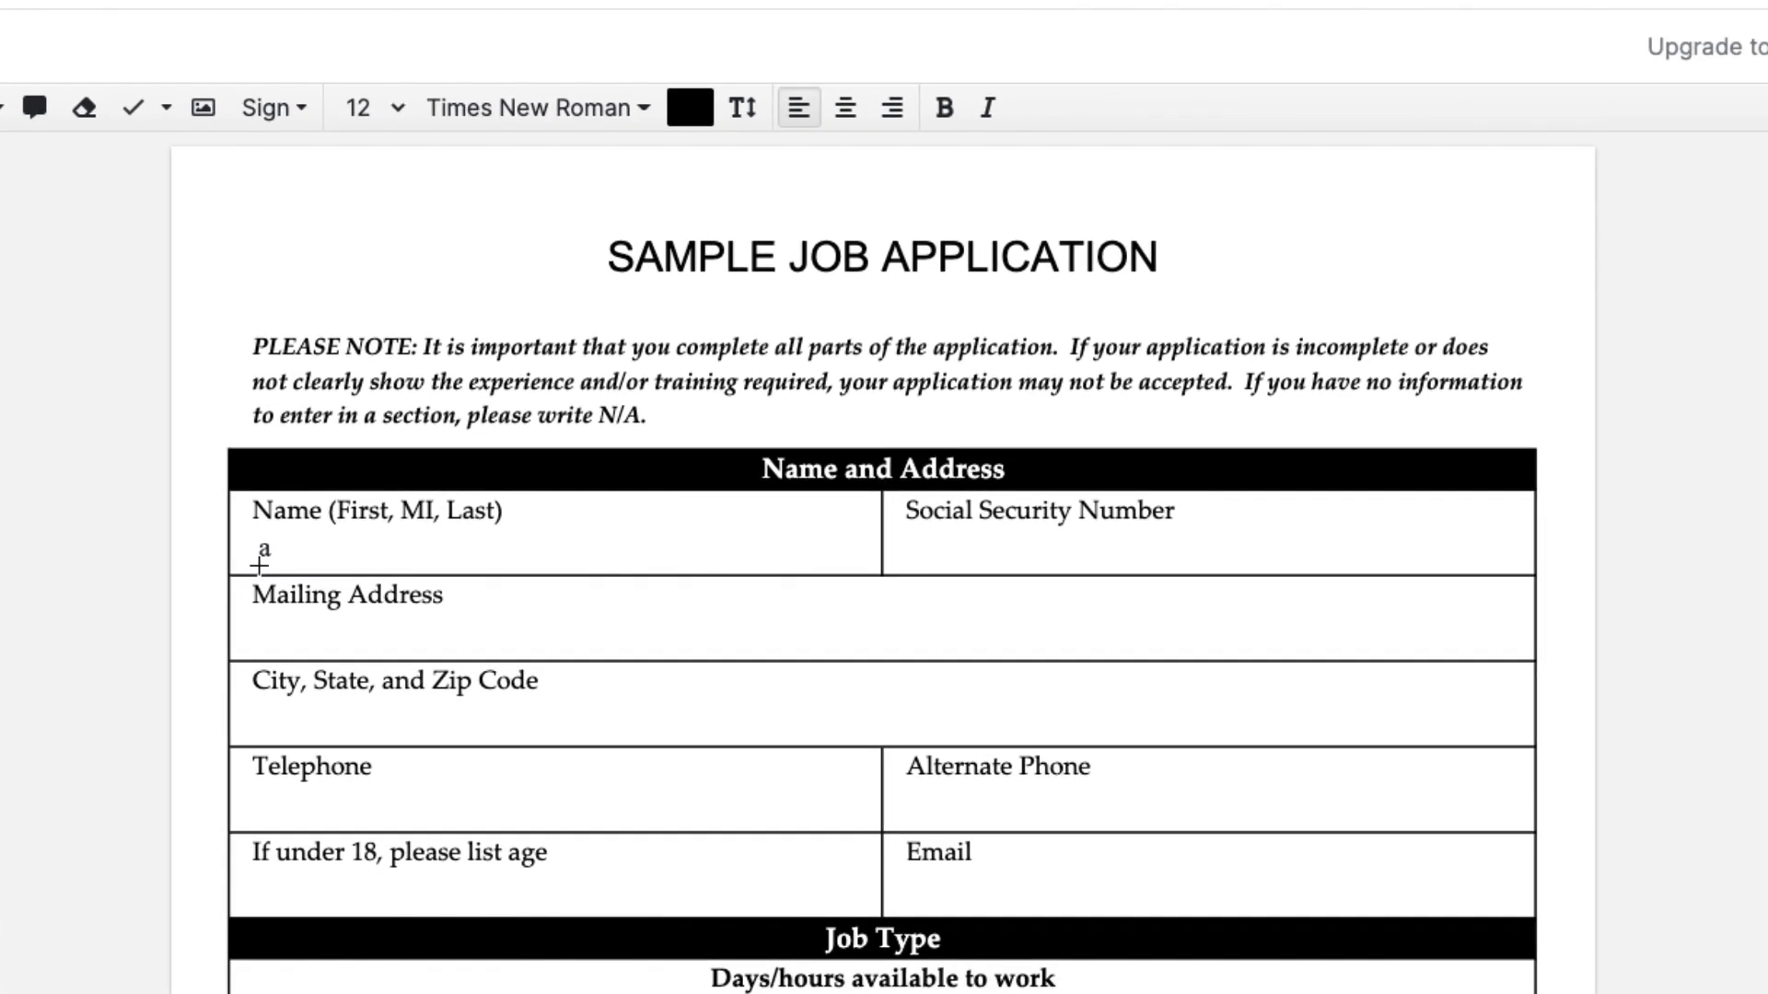
click(256, 568)
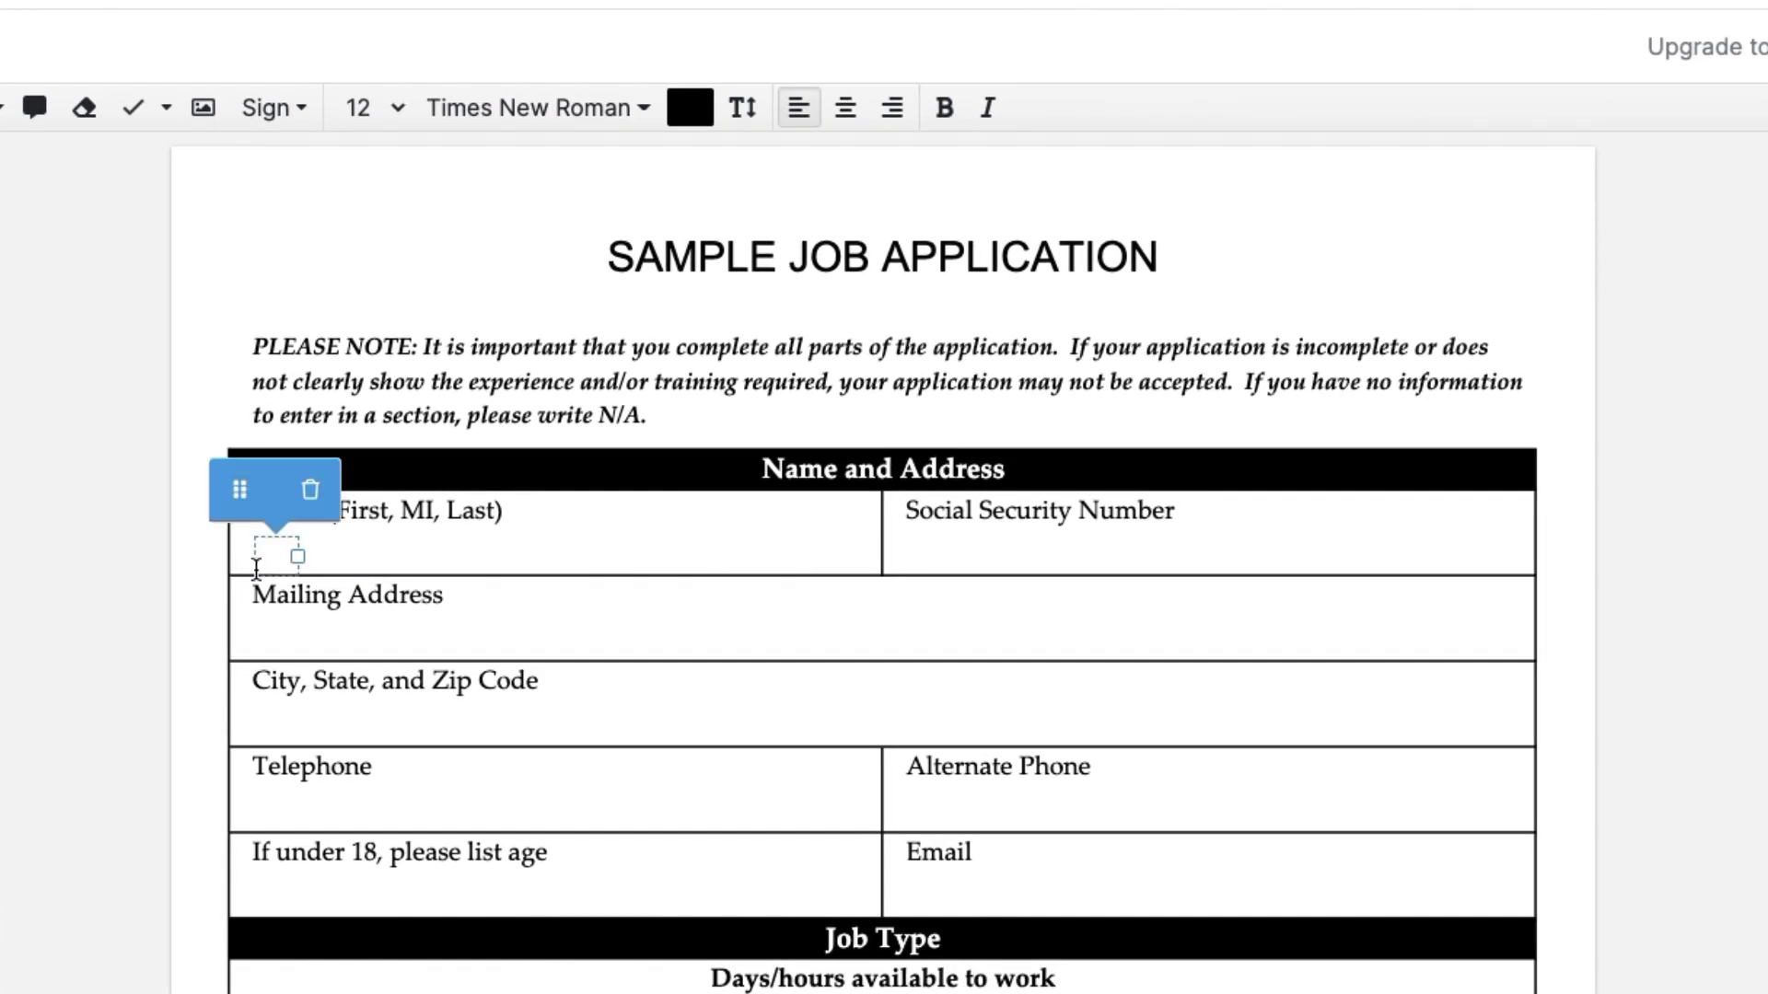
text(Tom Larso)
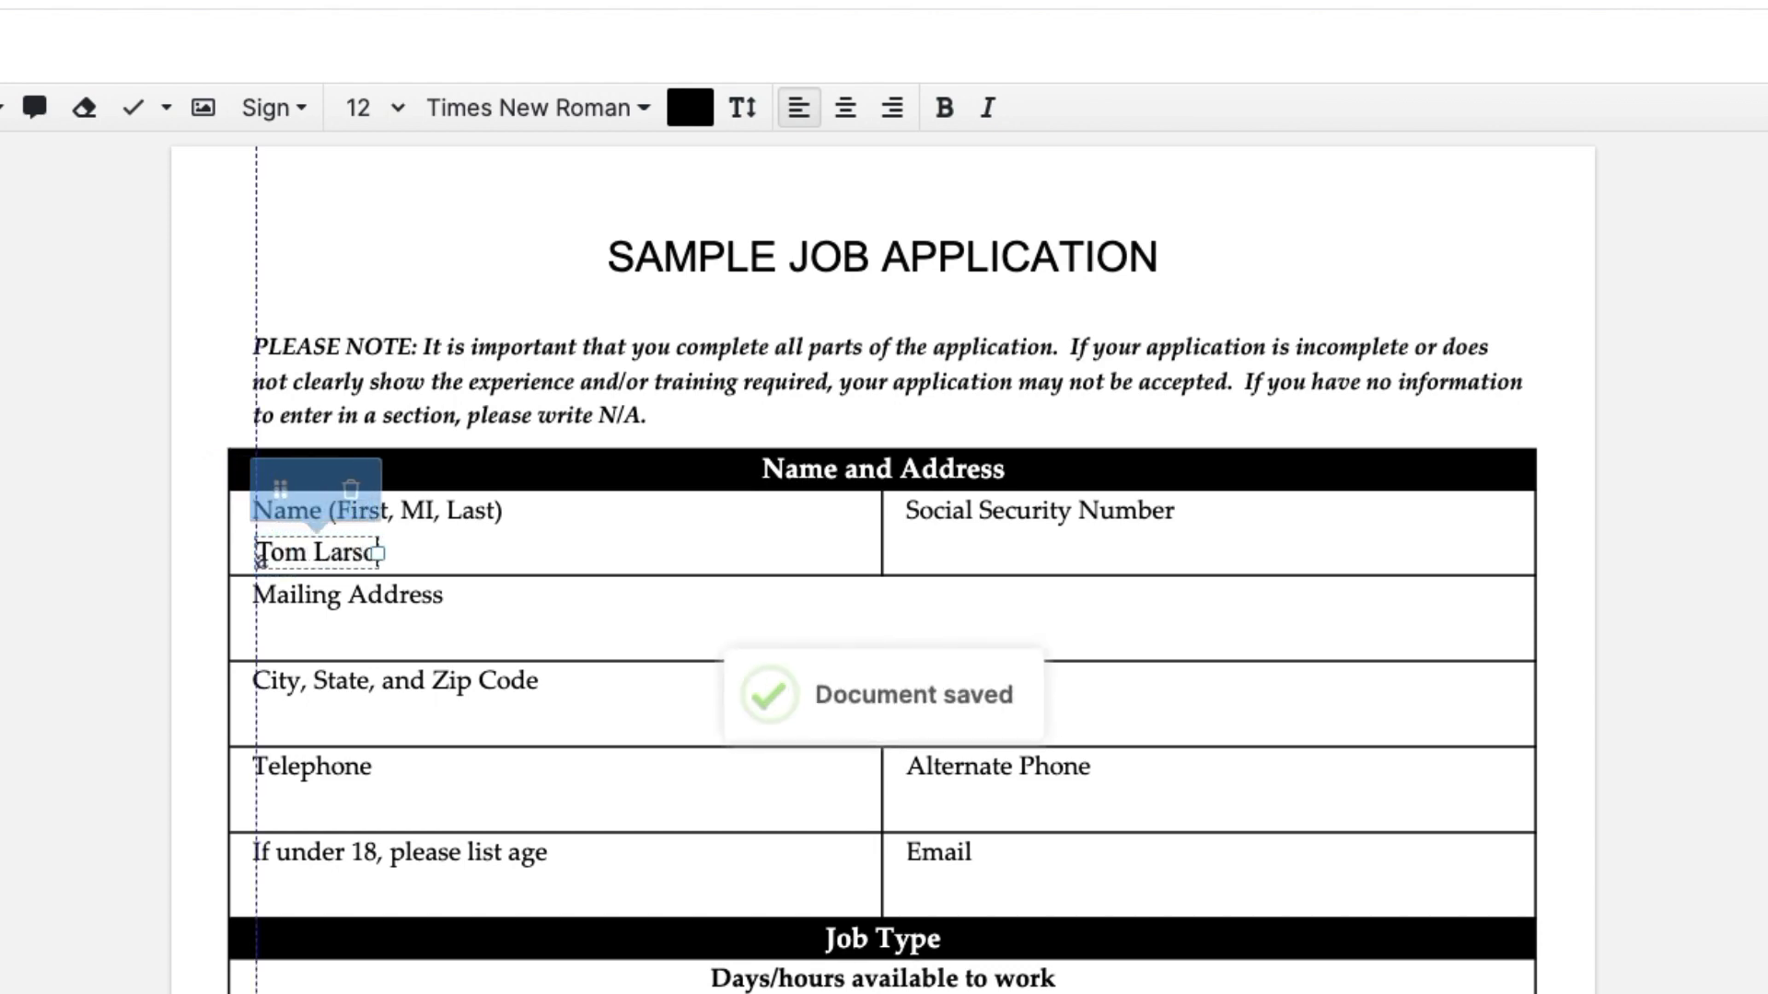
text(n)
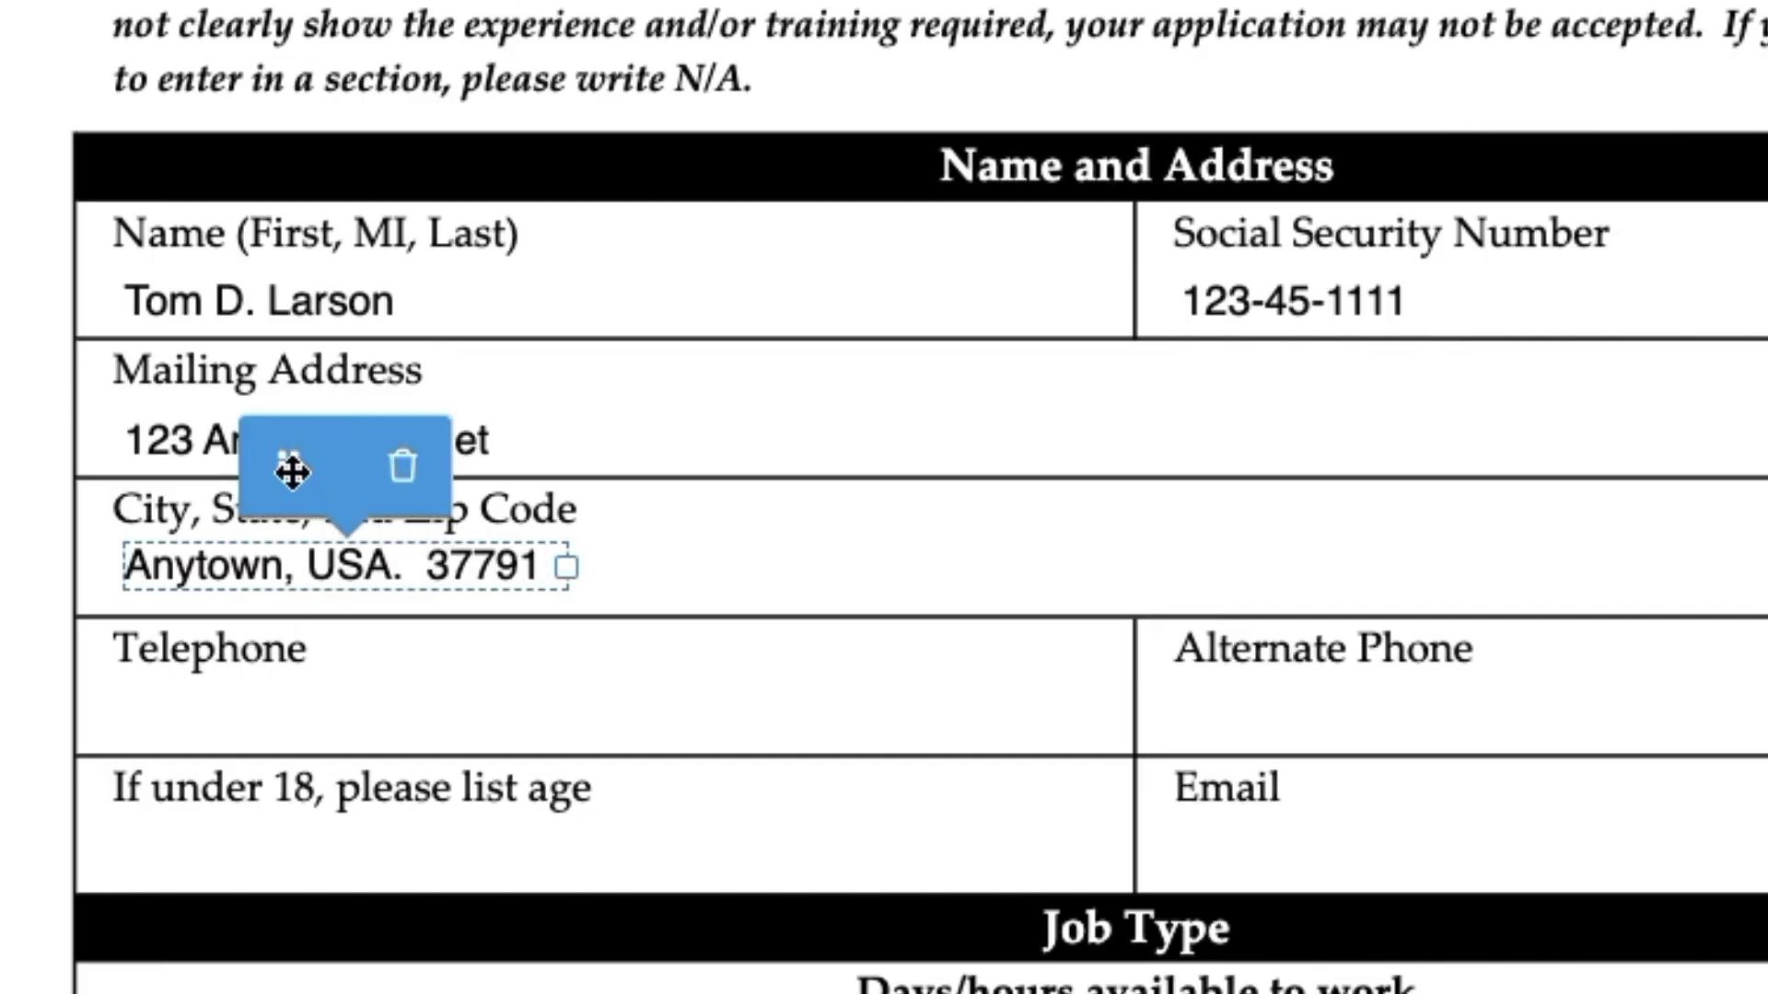
mouse_move(287, 469)
mouse_down()
mouse_move(615, 482)
mouse_move(392, 482)
mouse_up()
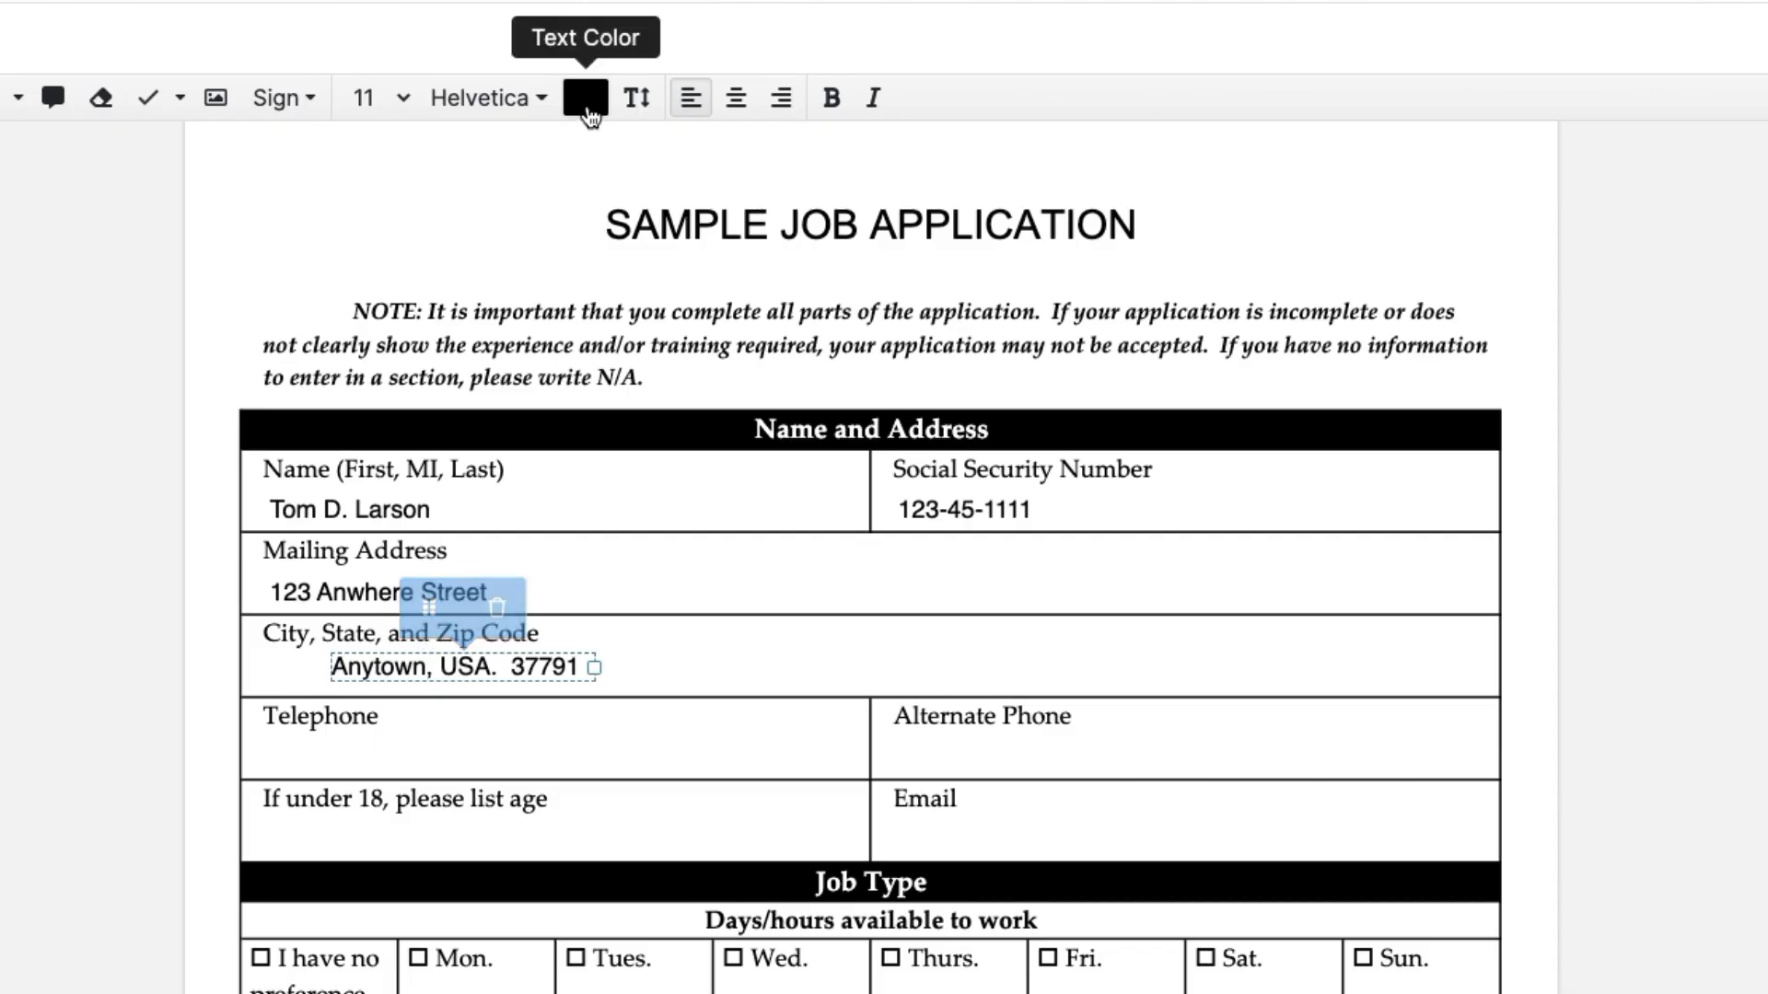
Make the city line red, Times New Roman, size 18
click(584, 99)
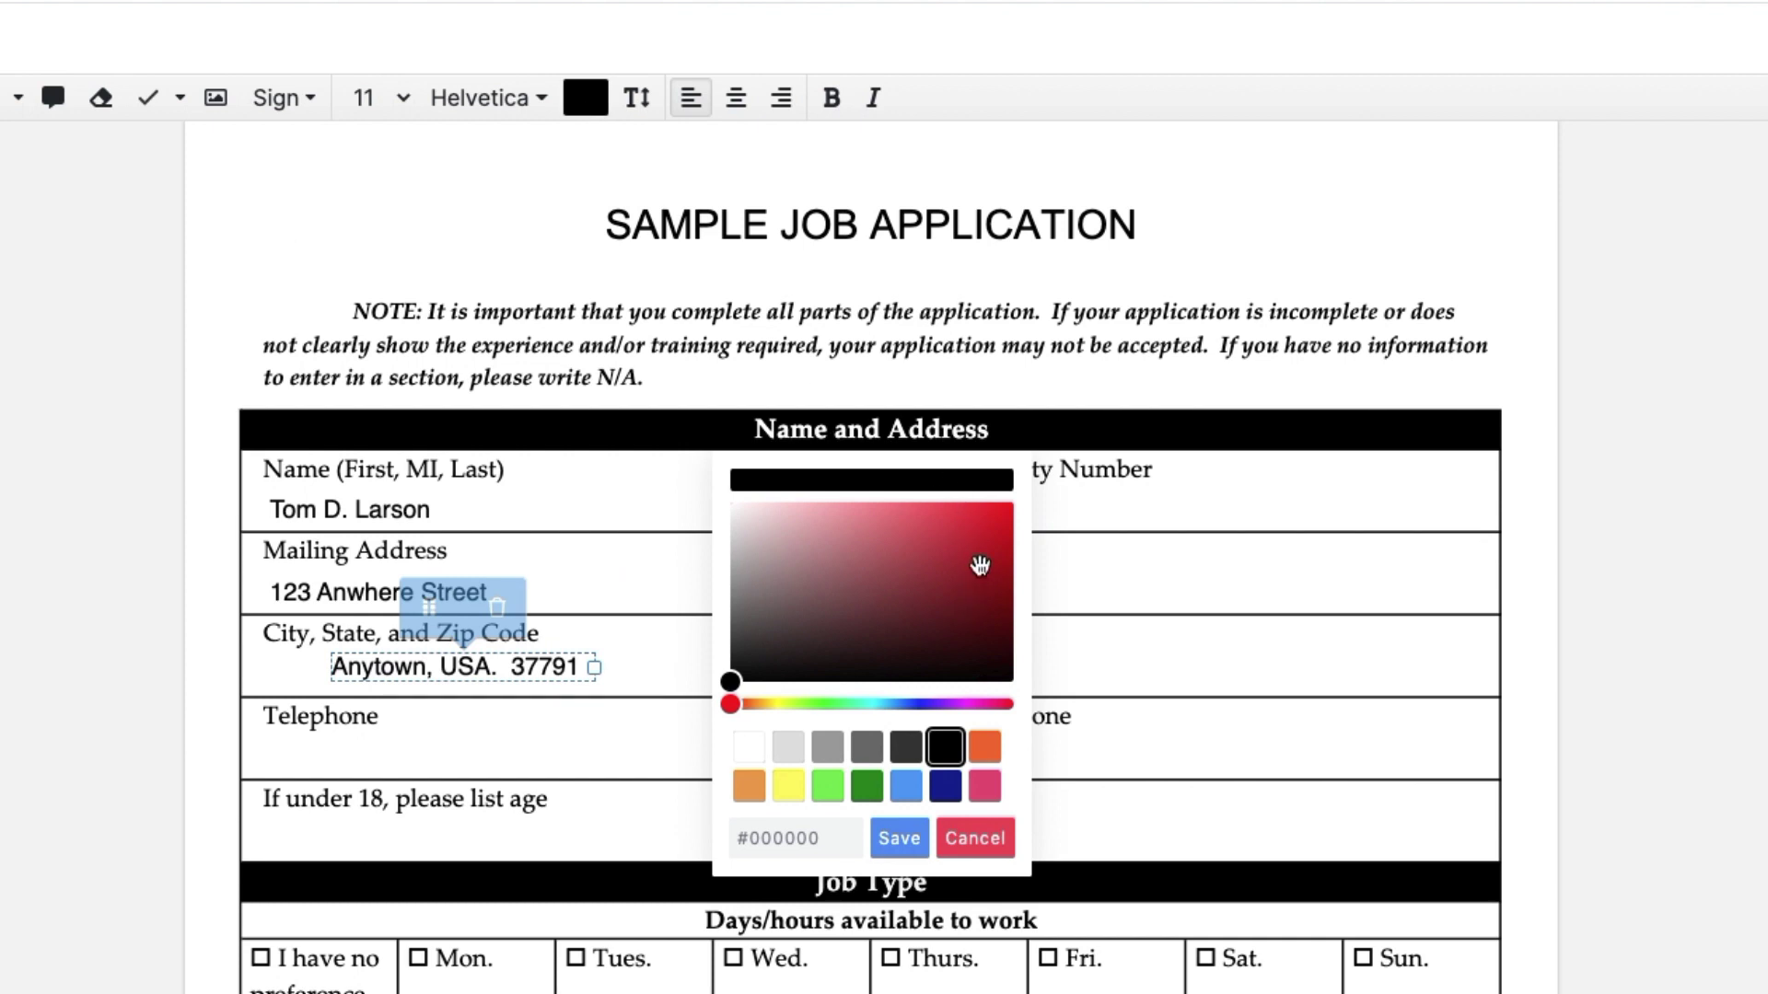
click(992, 529)
click(898, 838)
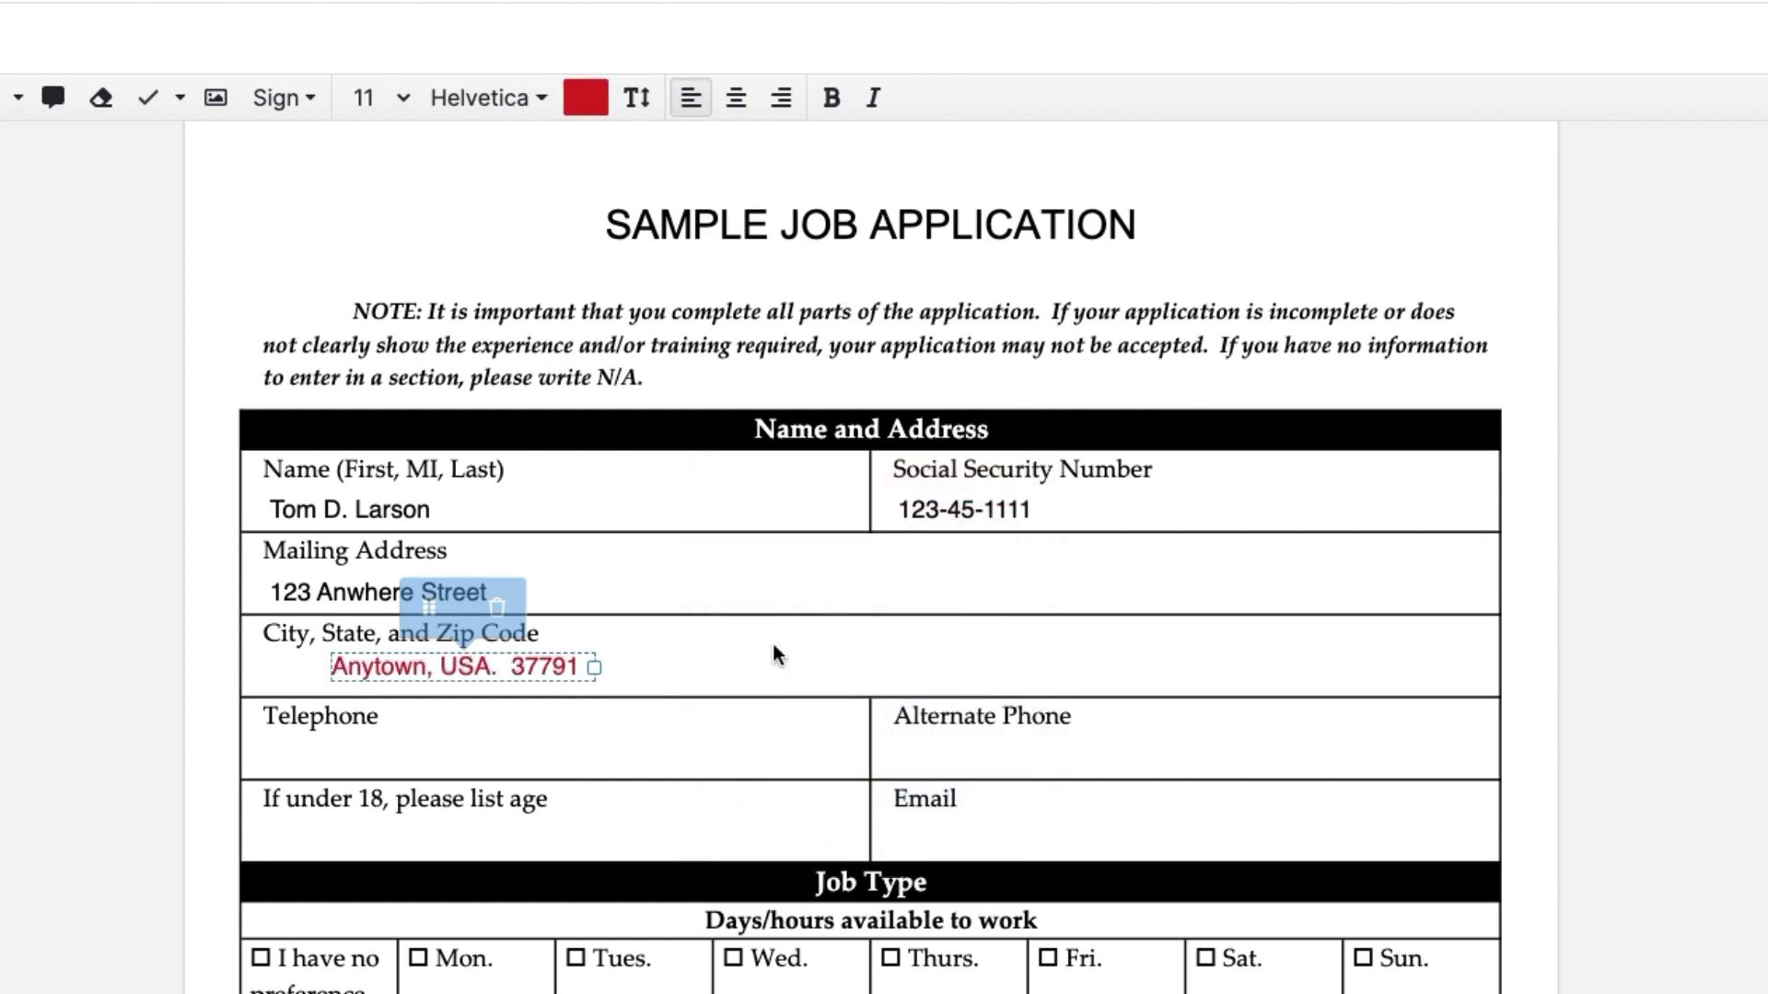
click(540, 100)
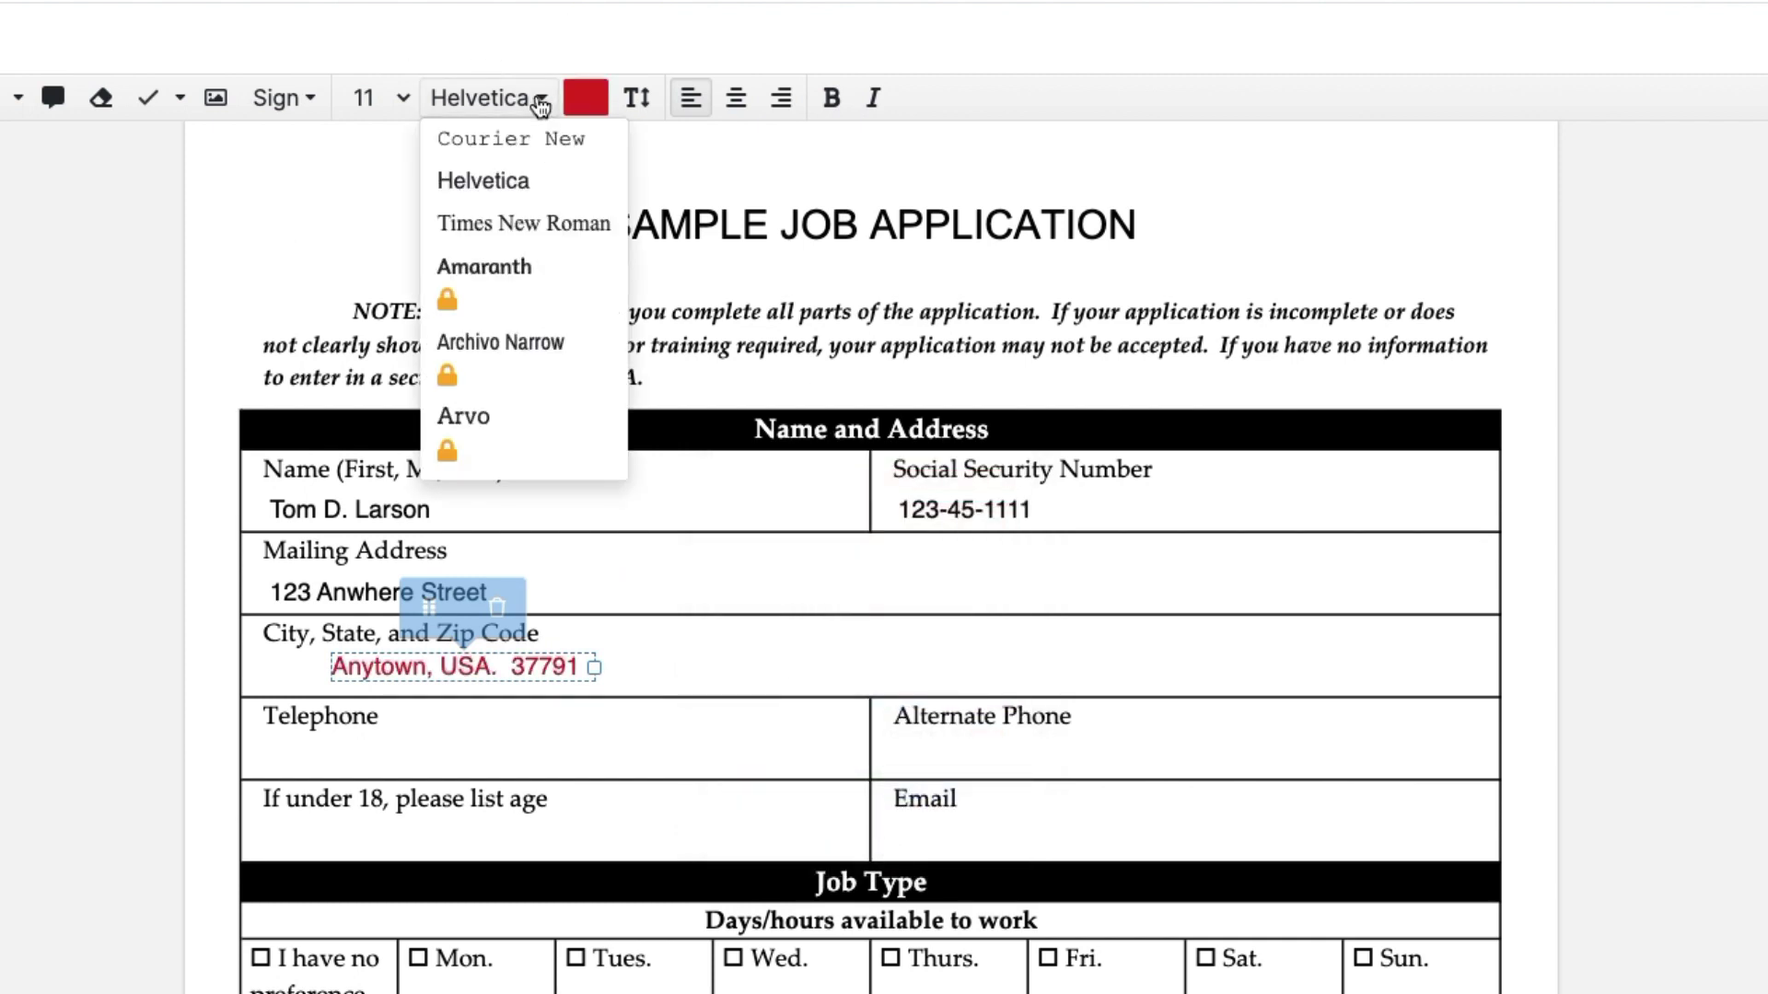
click(537, 228)
click(374, 99)
click(383, 185)
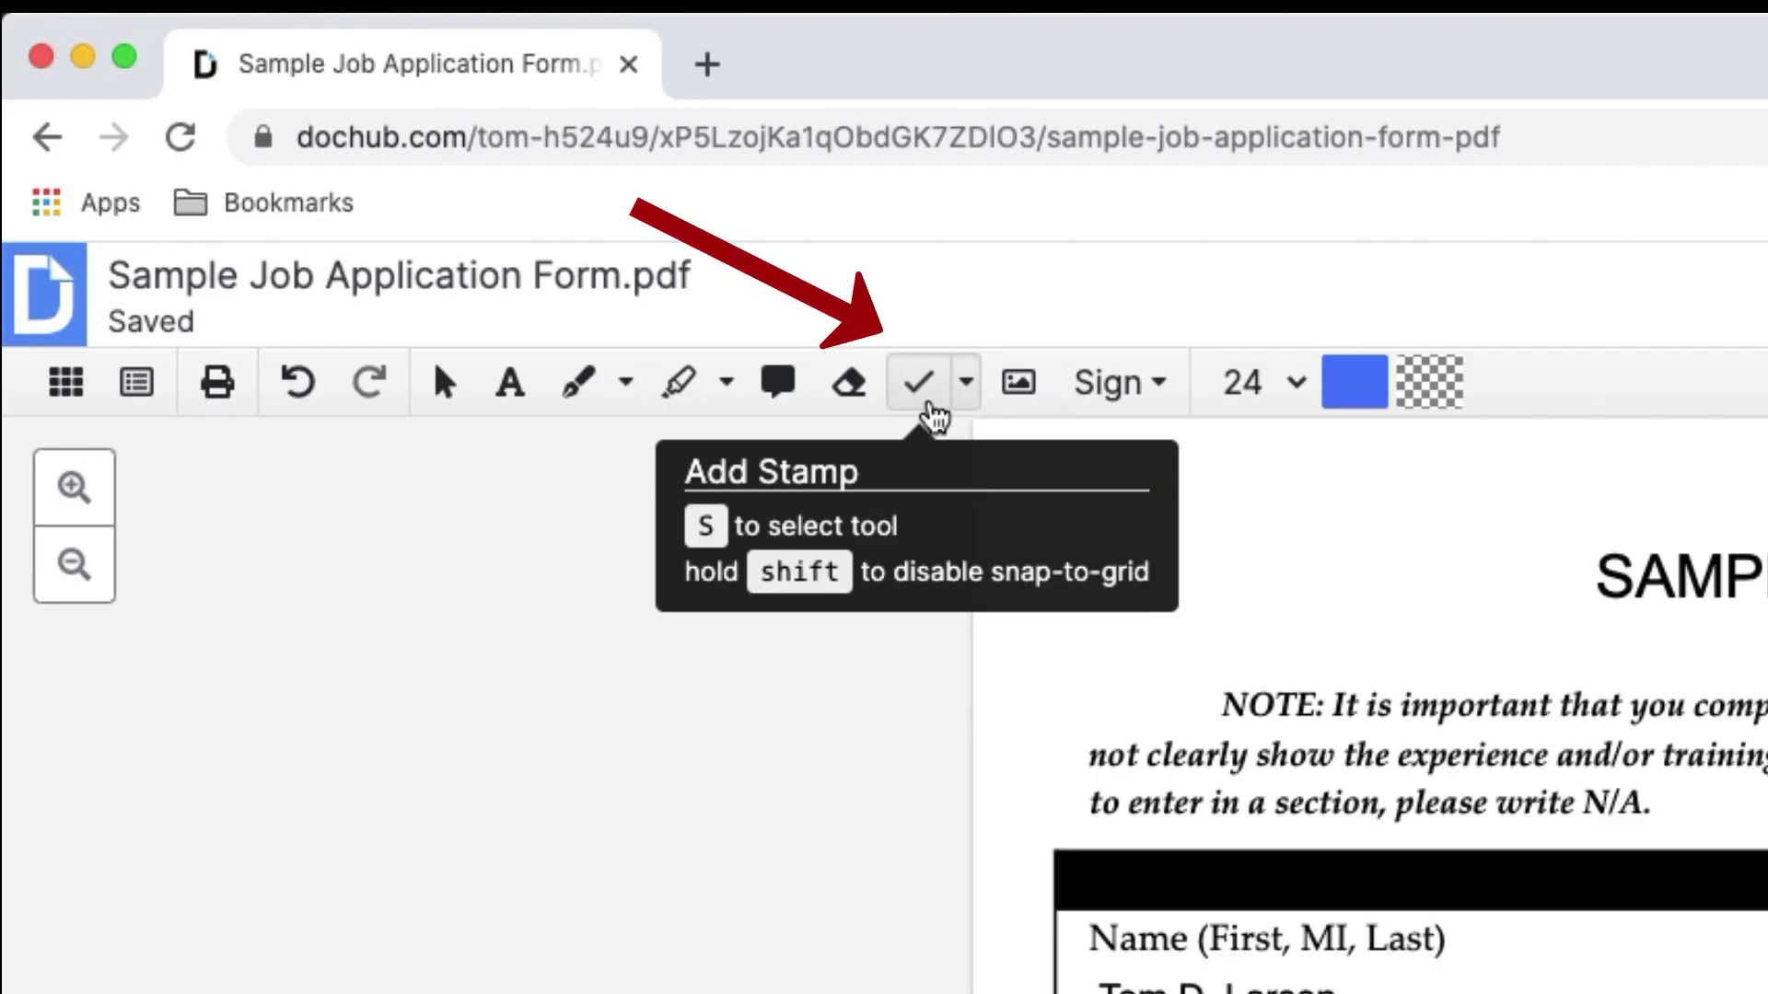
Put a red checkmark stamp on the Mon. box and open the stamp Customize settings
click(587, 746)
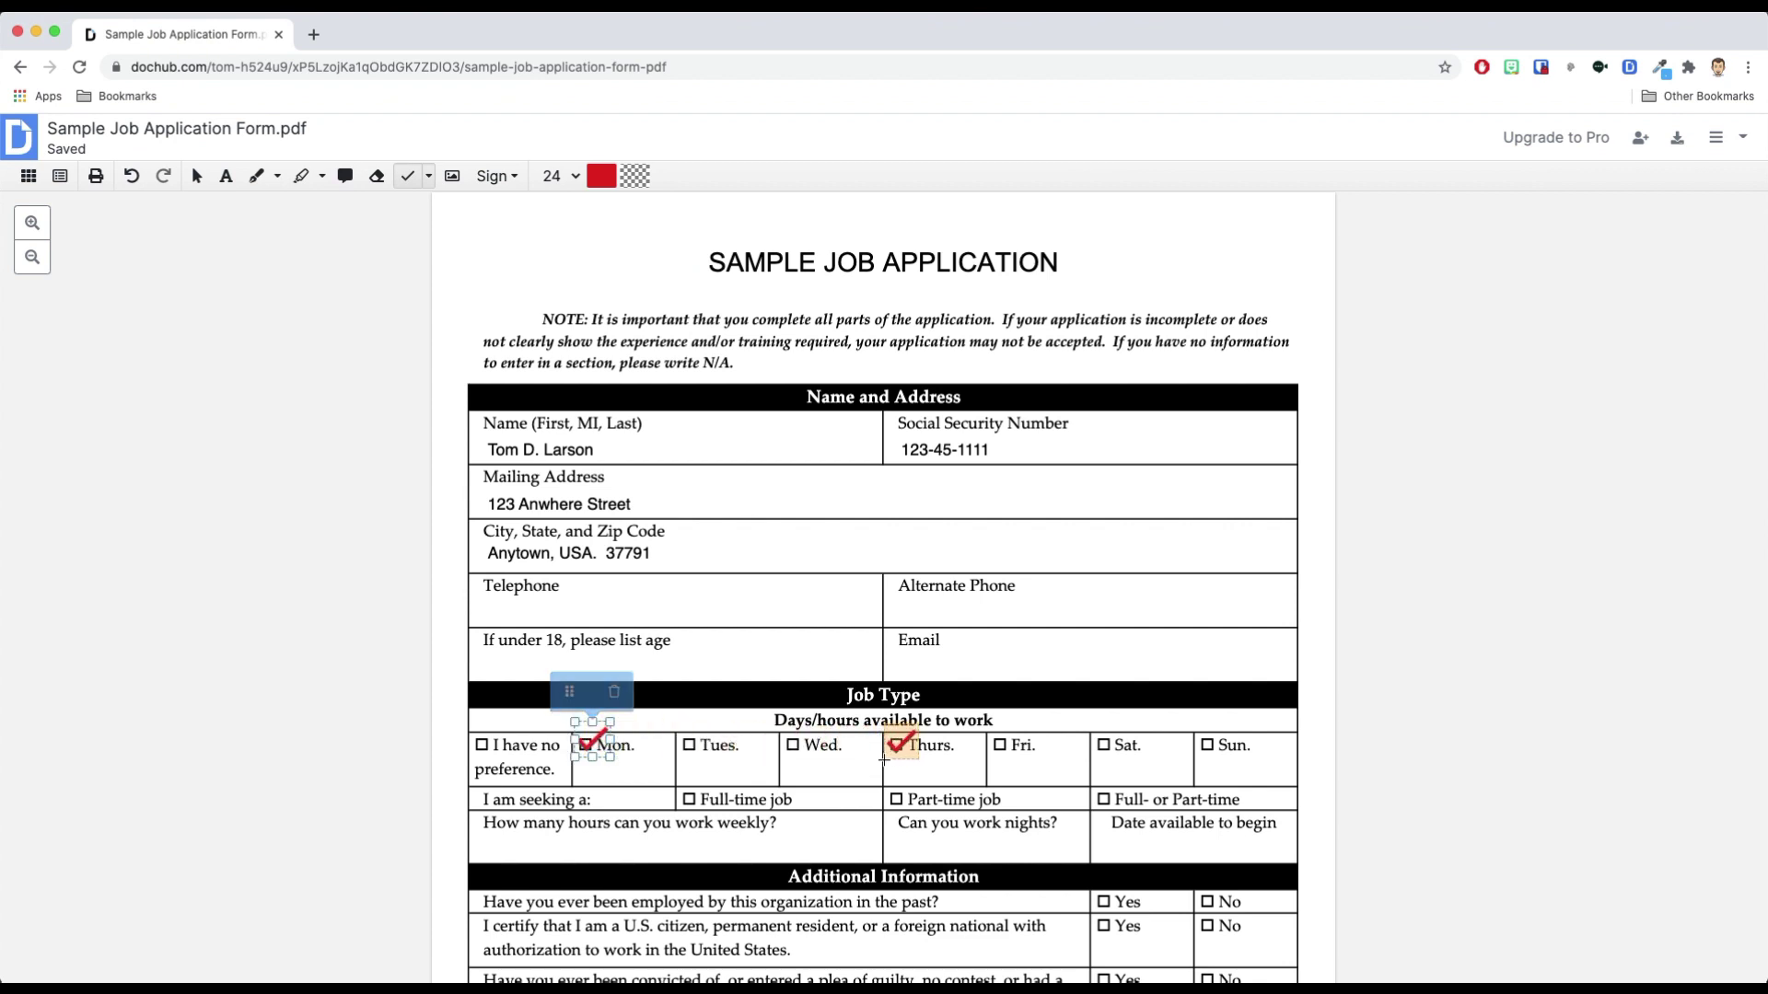
click(429, 175)
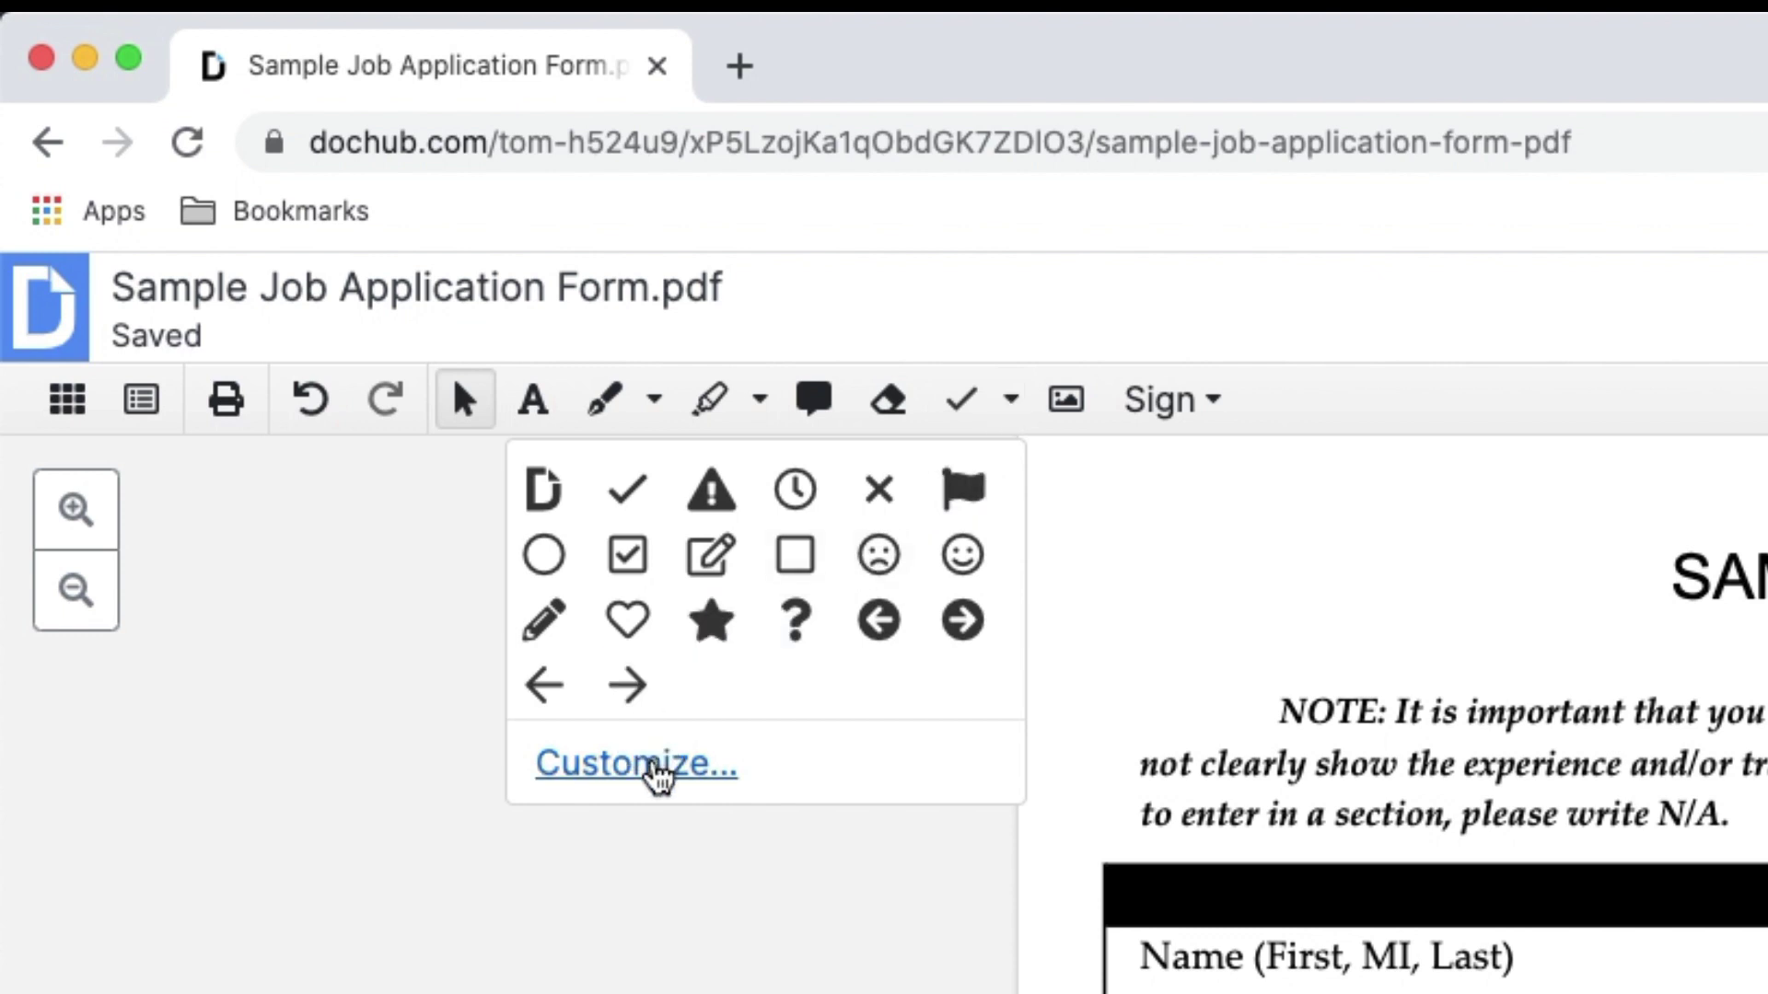
click(647, 787)
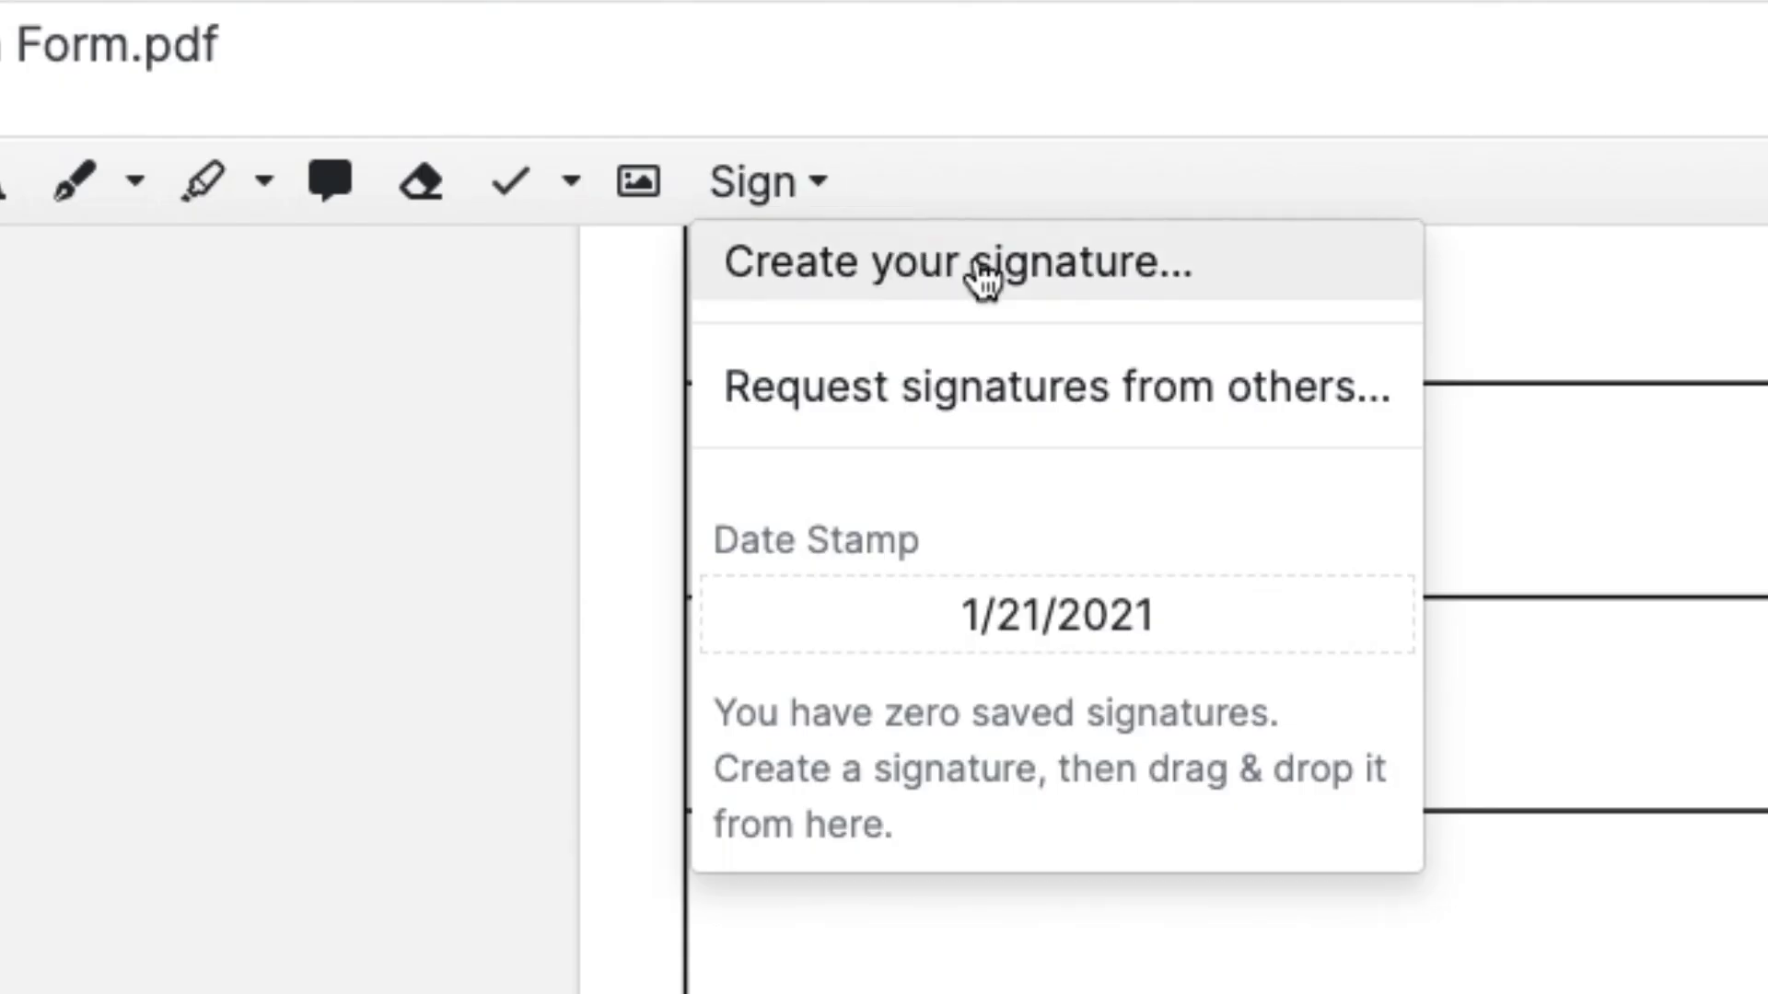
Draw a new handwritten signature
click(1145, 281)
drag(278, 500, 166, 587)
drag(434, 602, 879, 476)
drag(603, 612, 763, 677)
drag(780, 581, 997, 605)
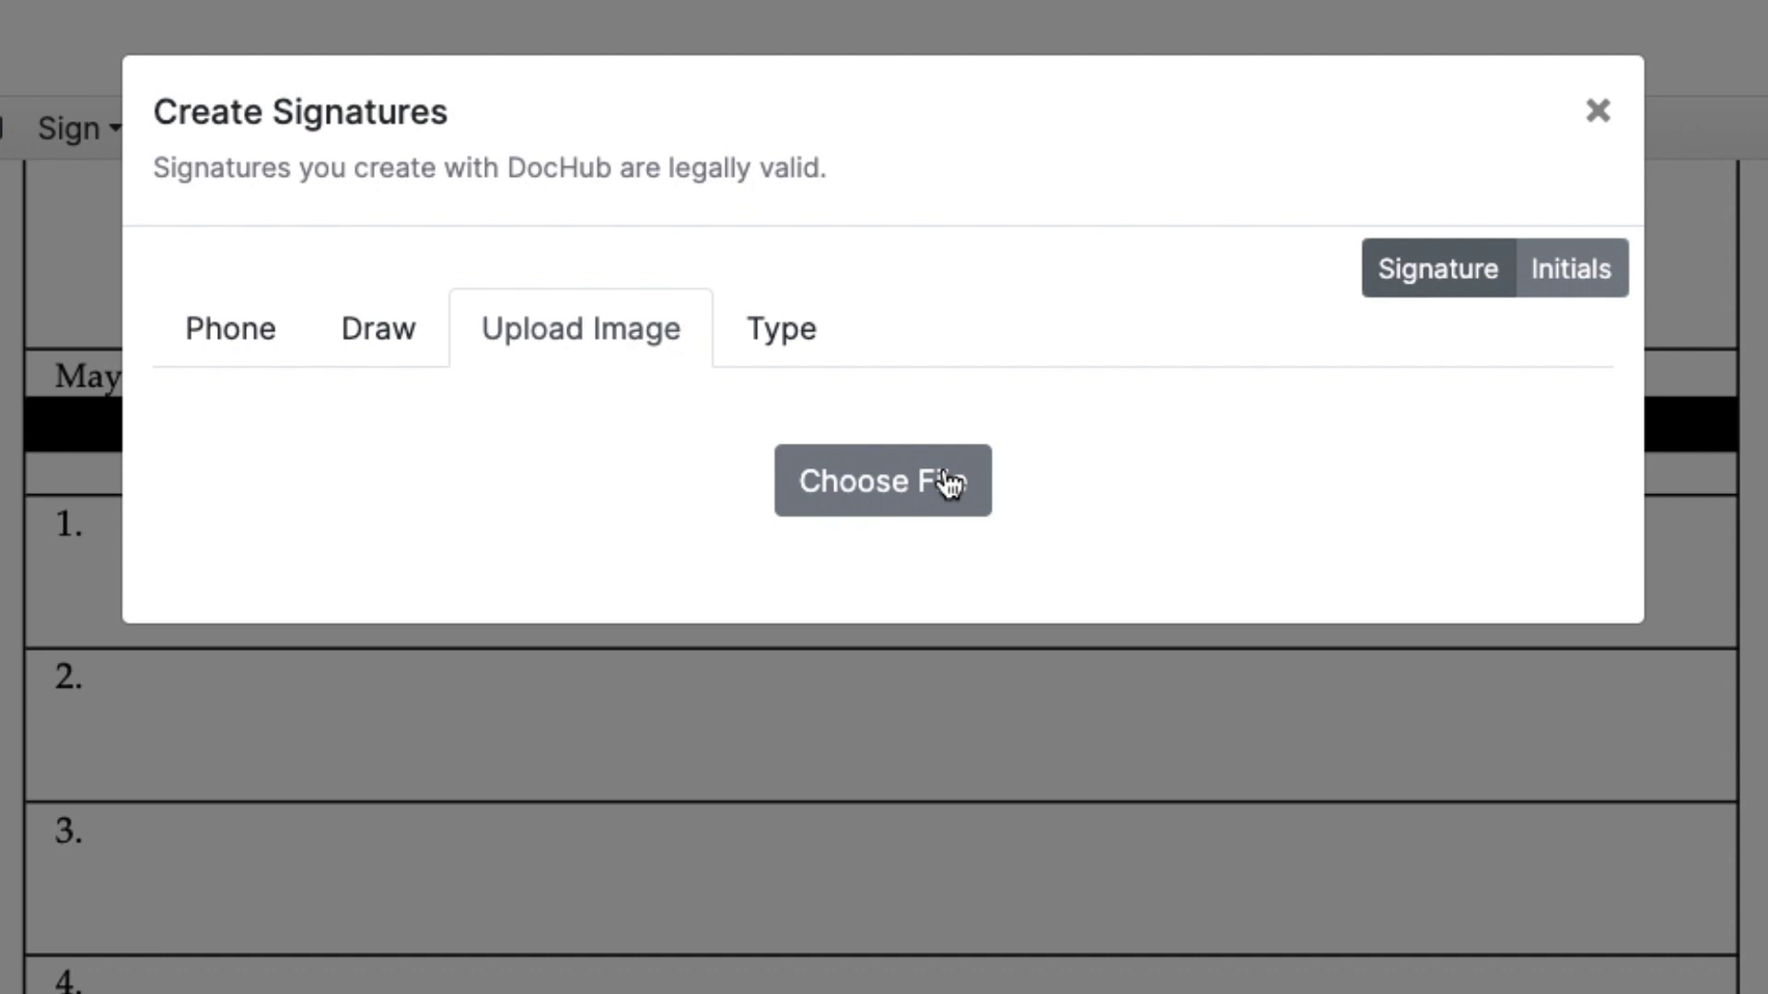
text(om Larson)
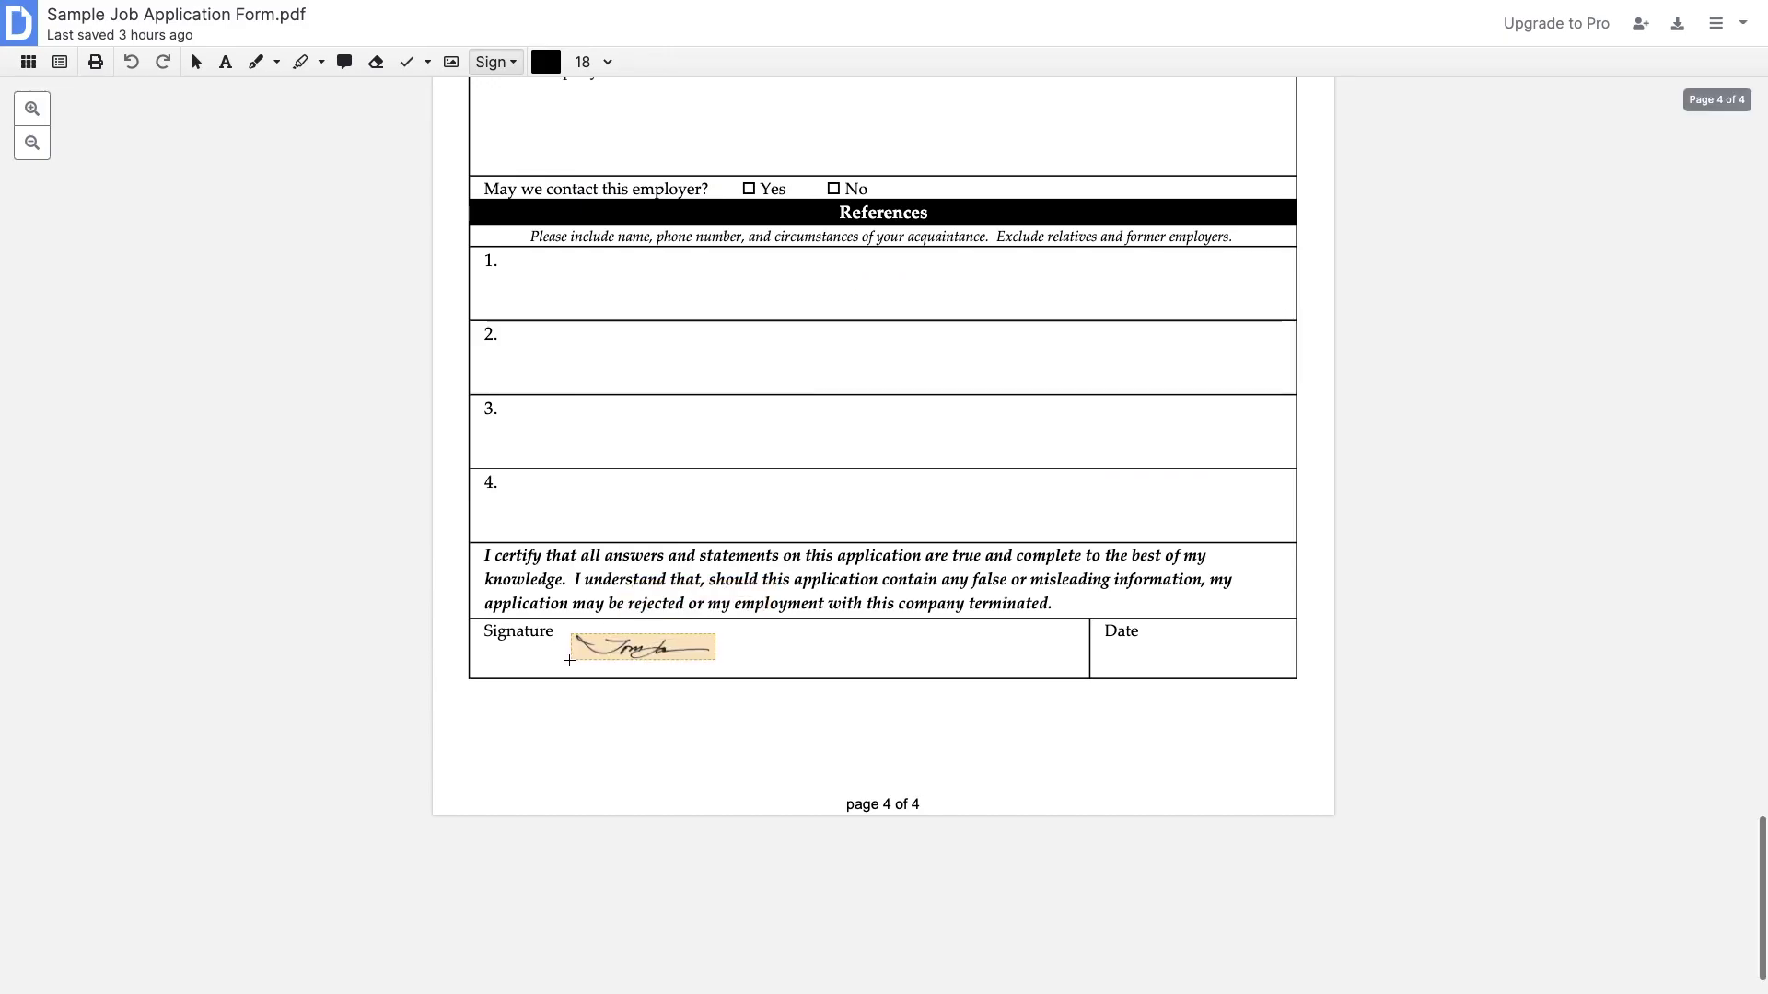
Drop the signature into the Signature field on page 4
click(568, 660)
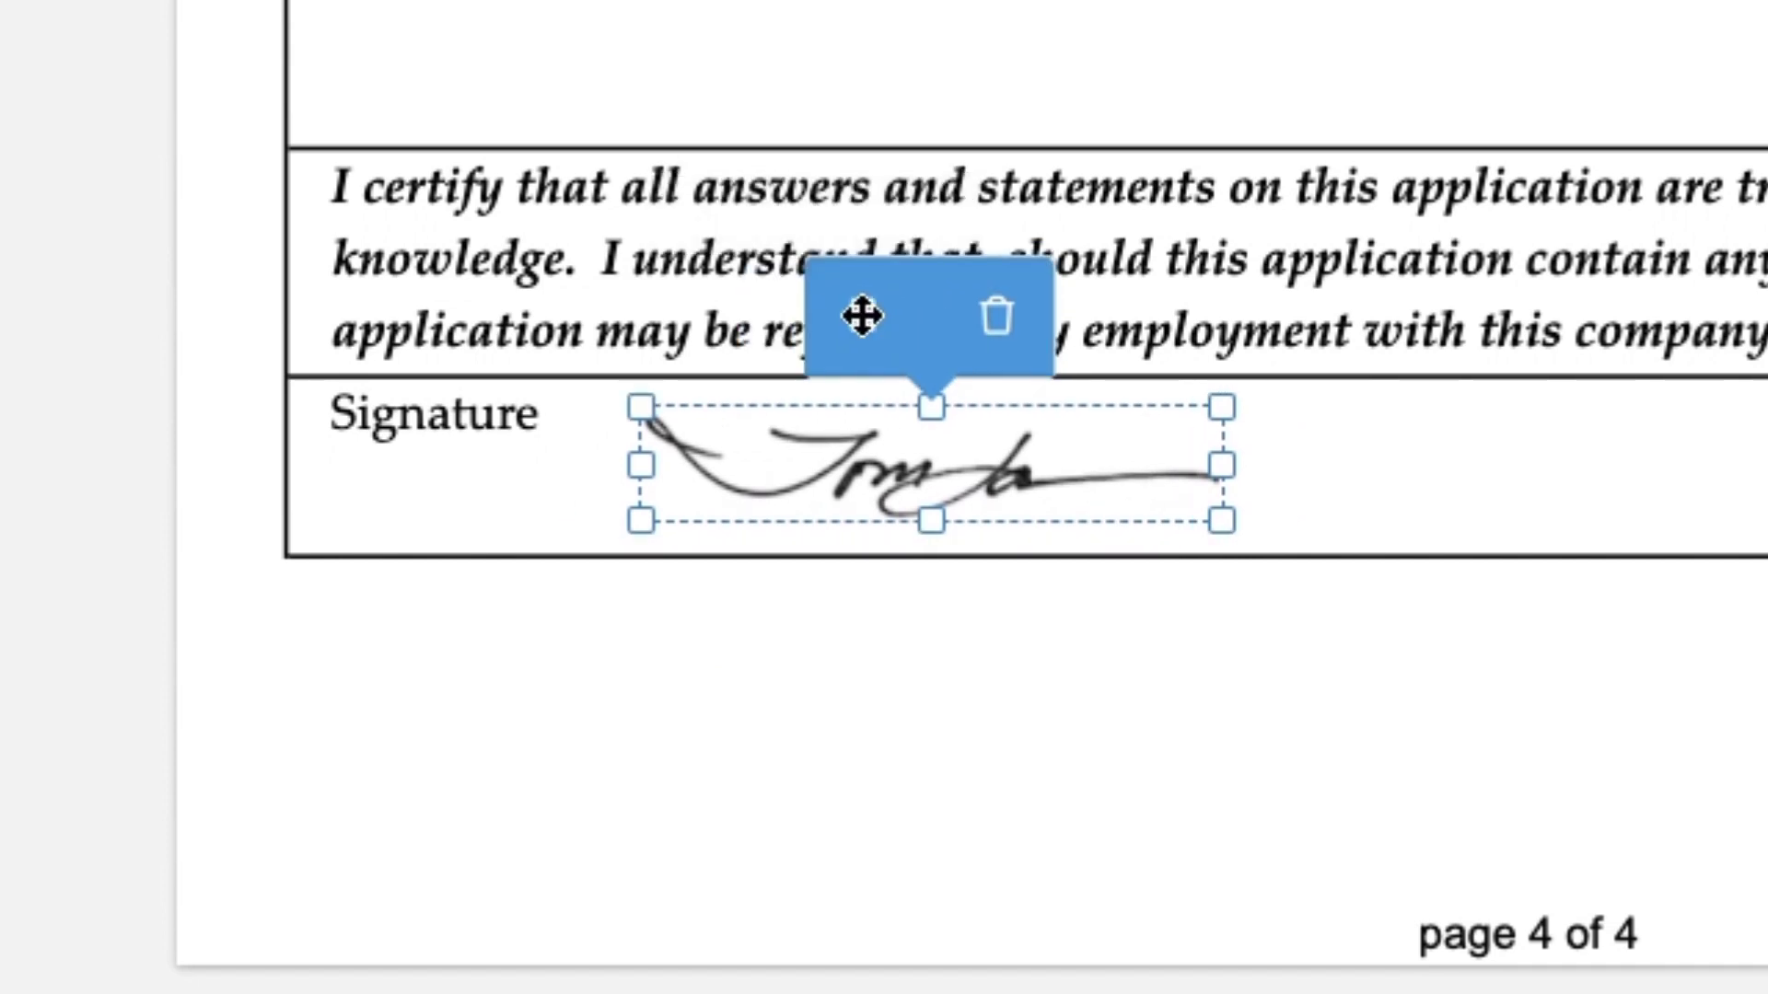
click(1436, 443)
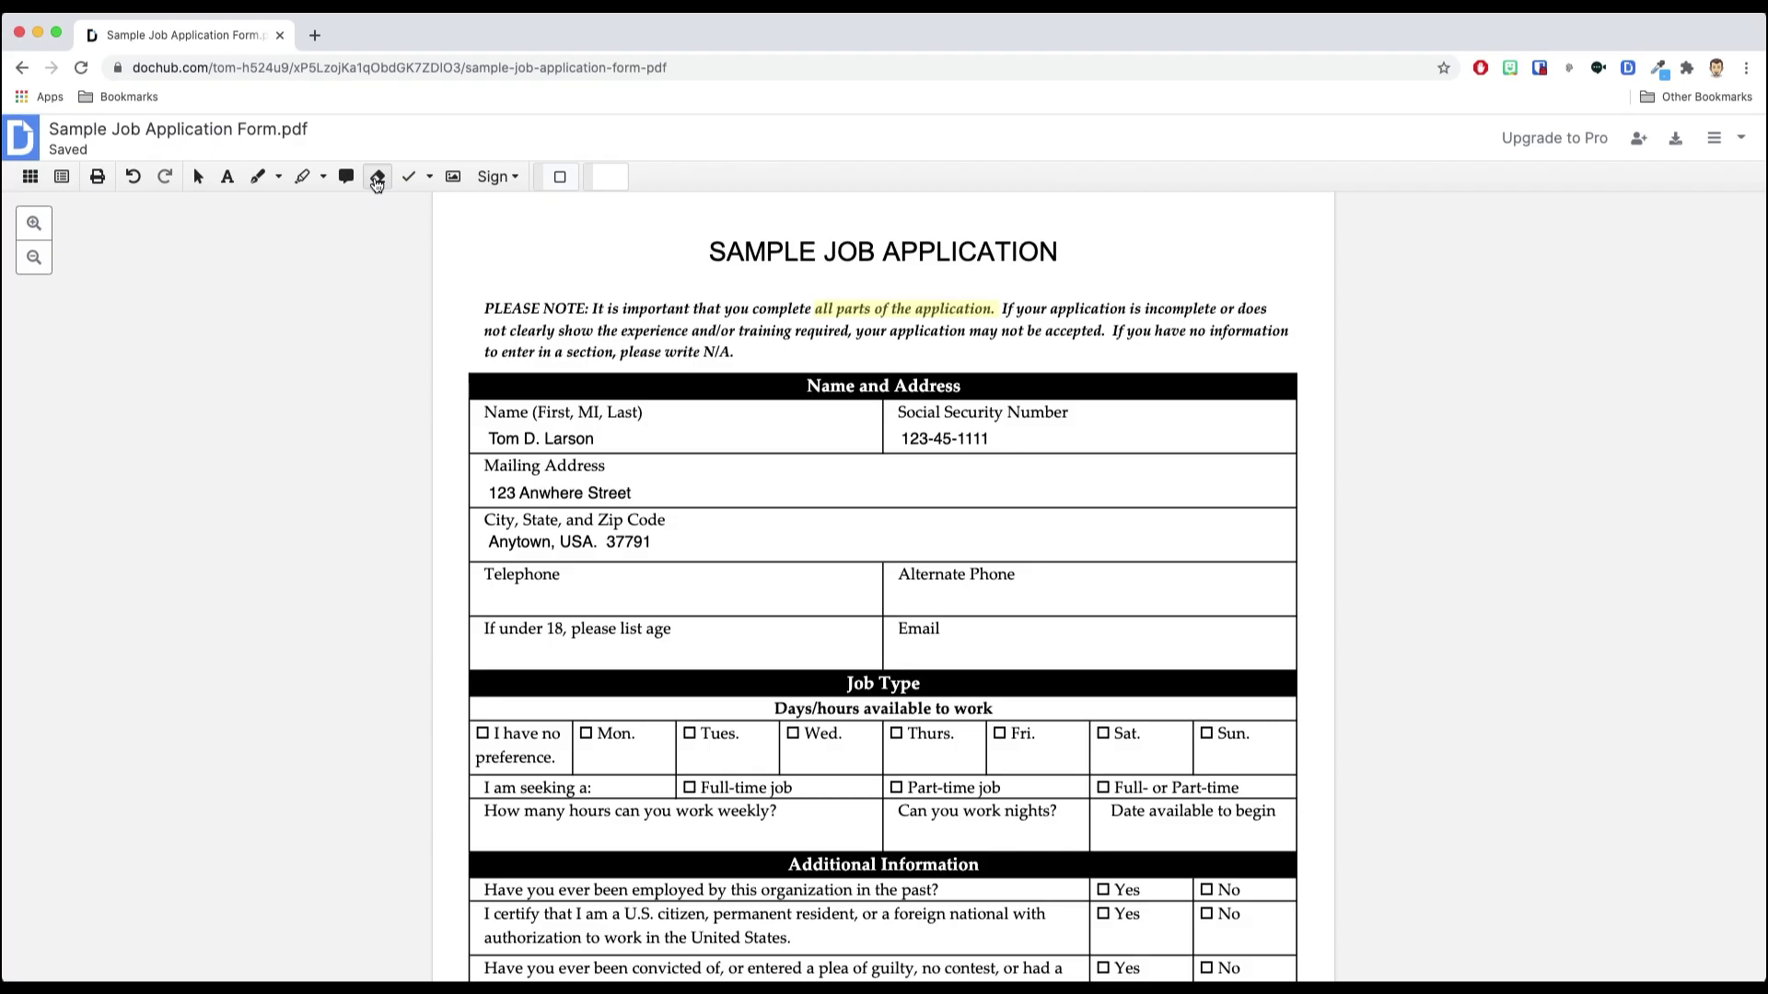
click(376, 178)
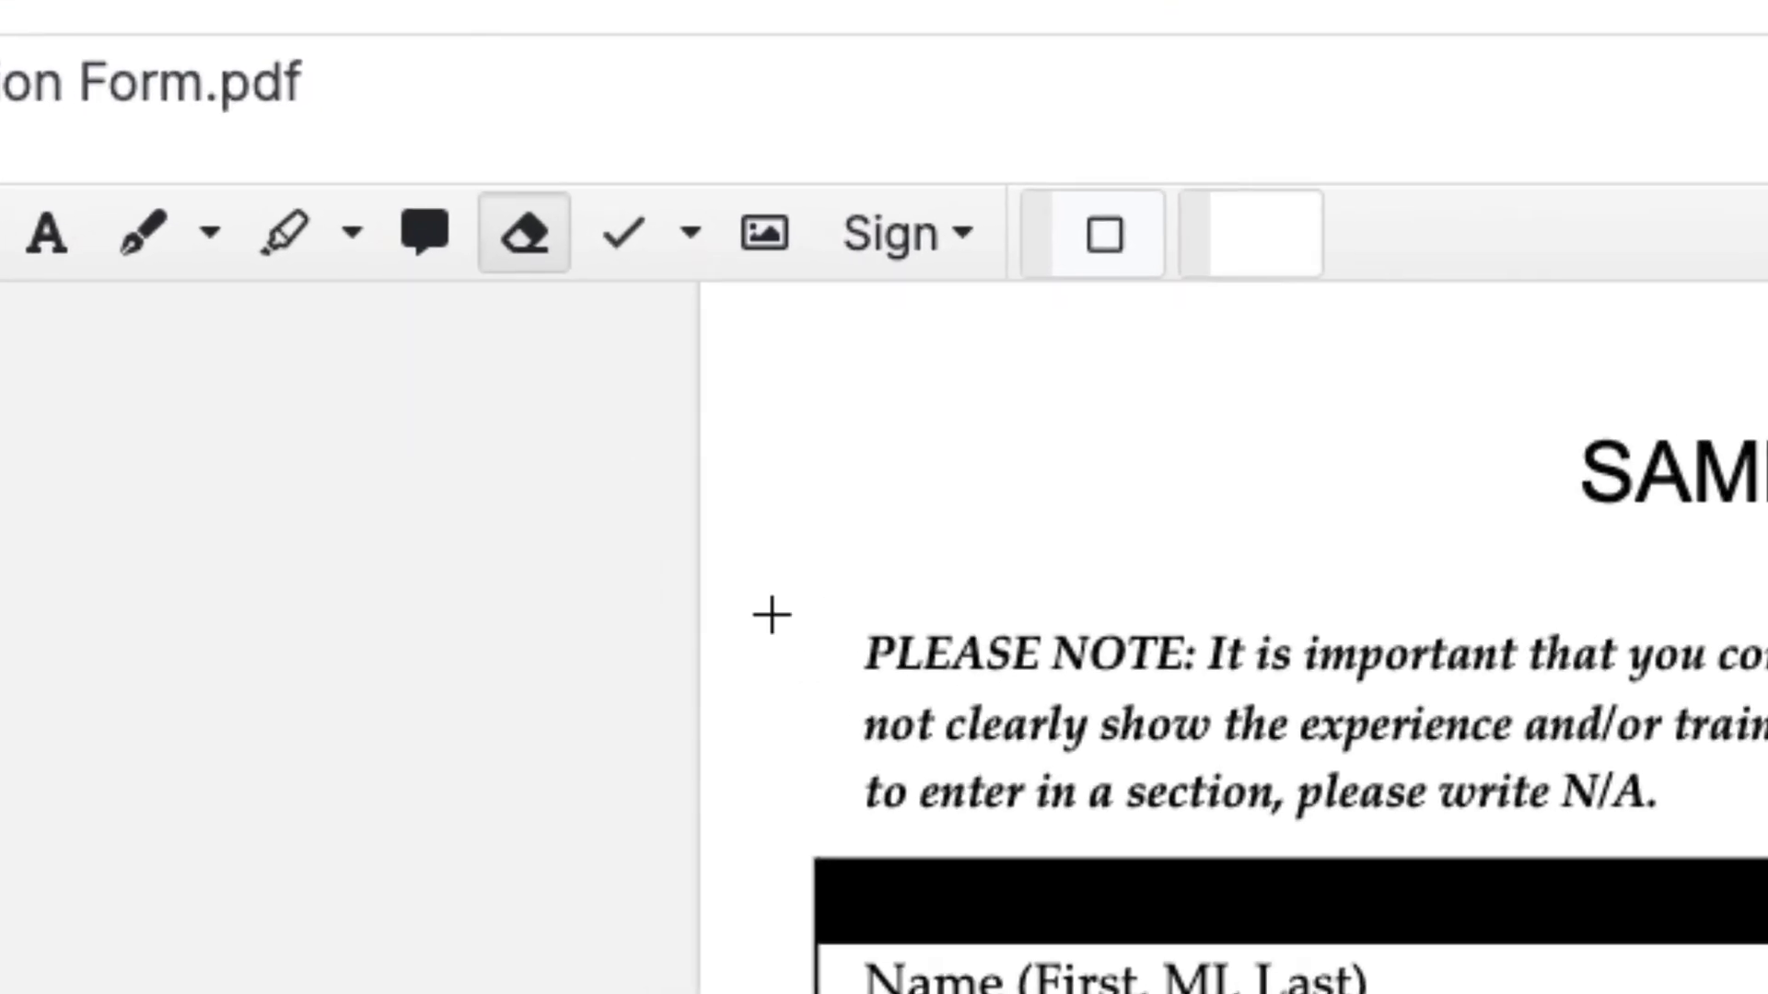
White out 'PLEASE NOTE:', highlight 'all parts of the application.', underline SAMPLE in pink
drag(829, 604, 1203, 691)
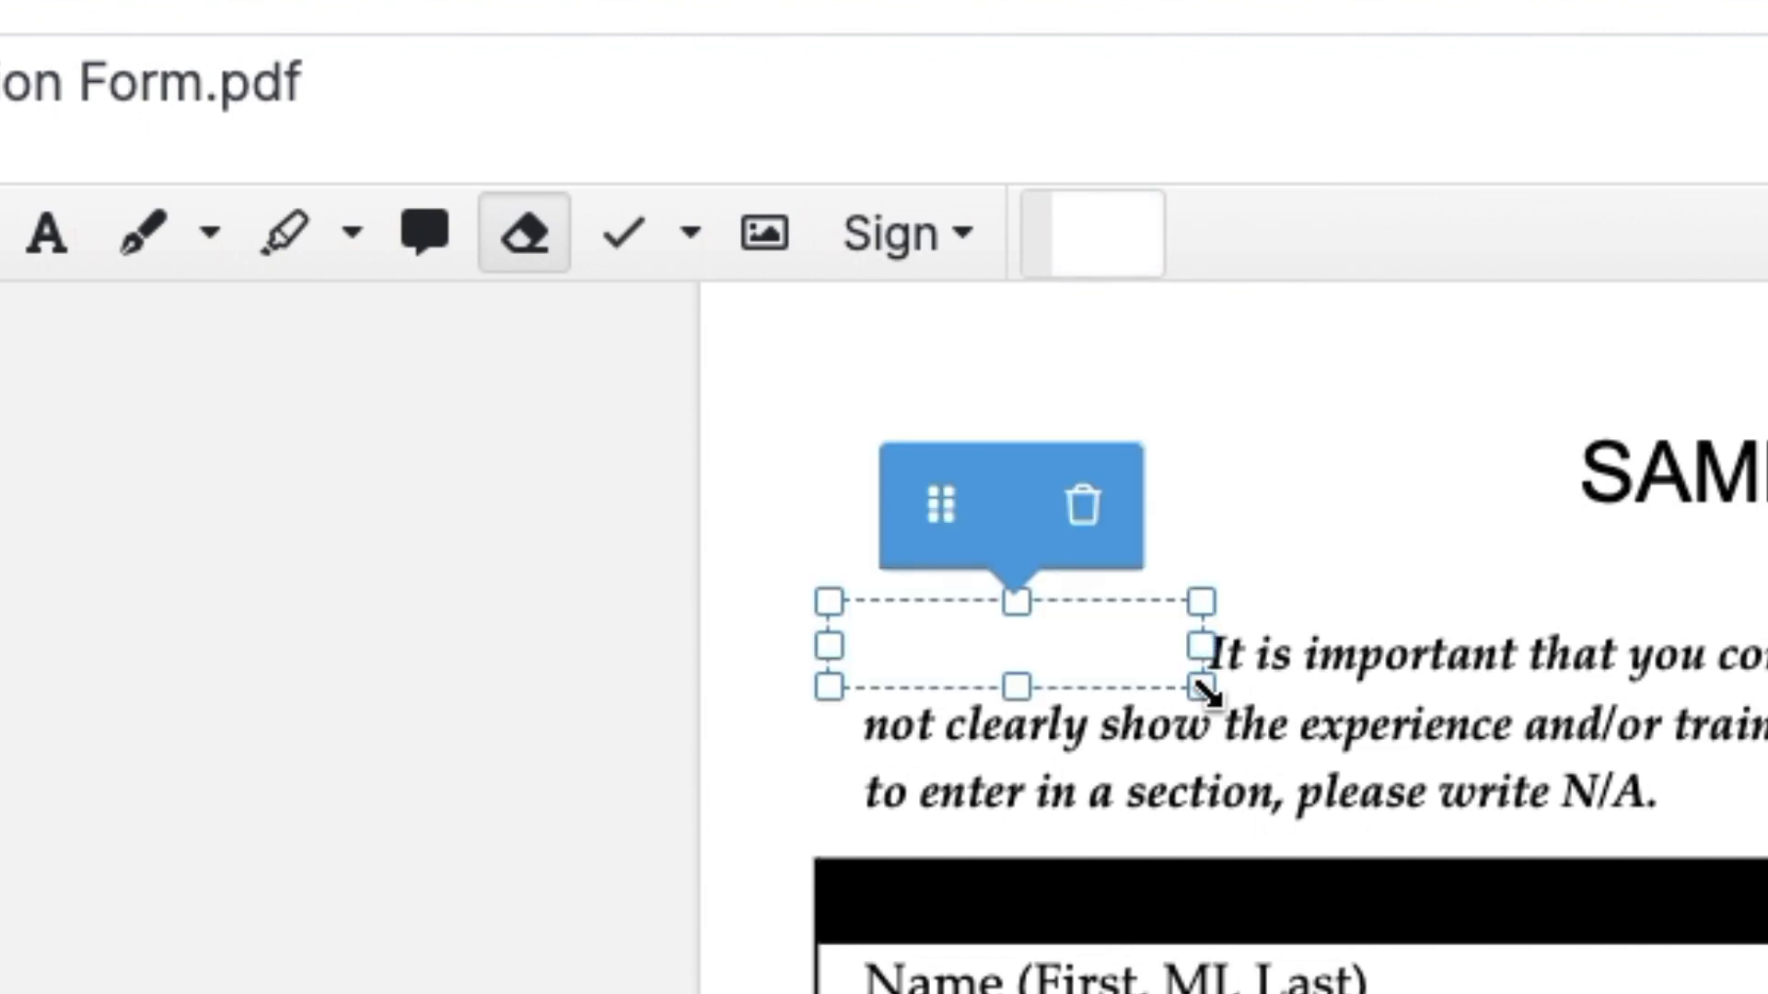
drag(676, 331, 1203, 339)
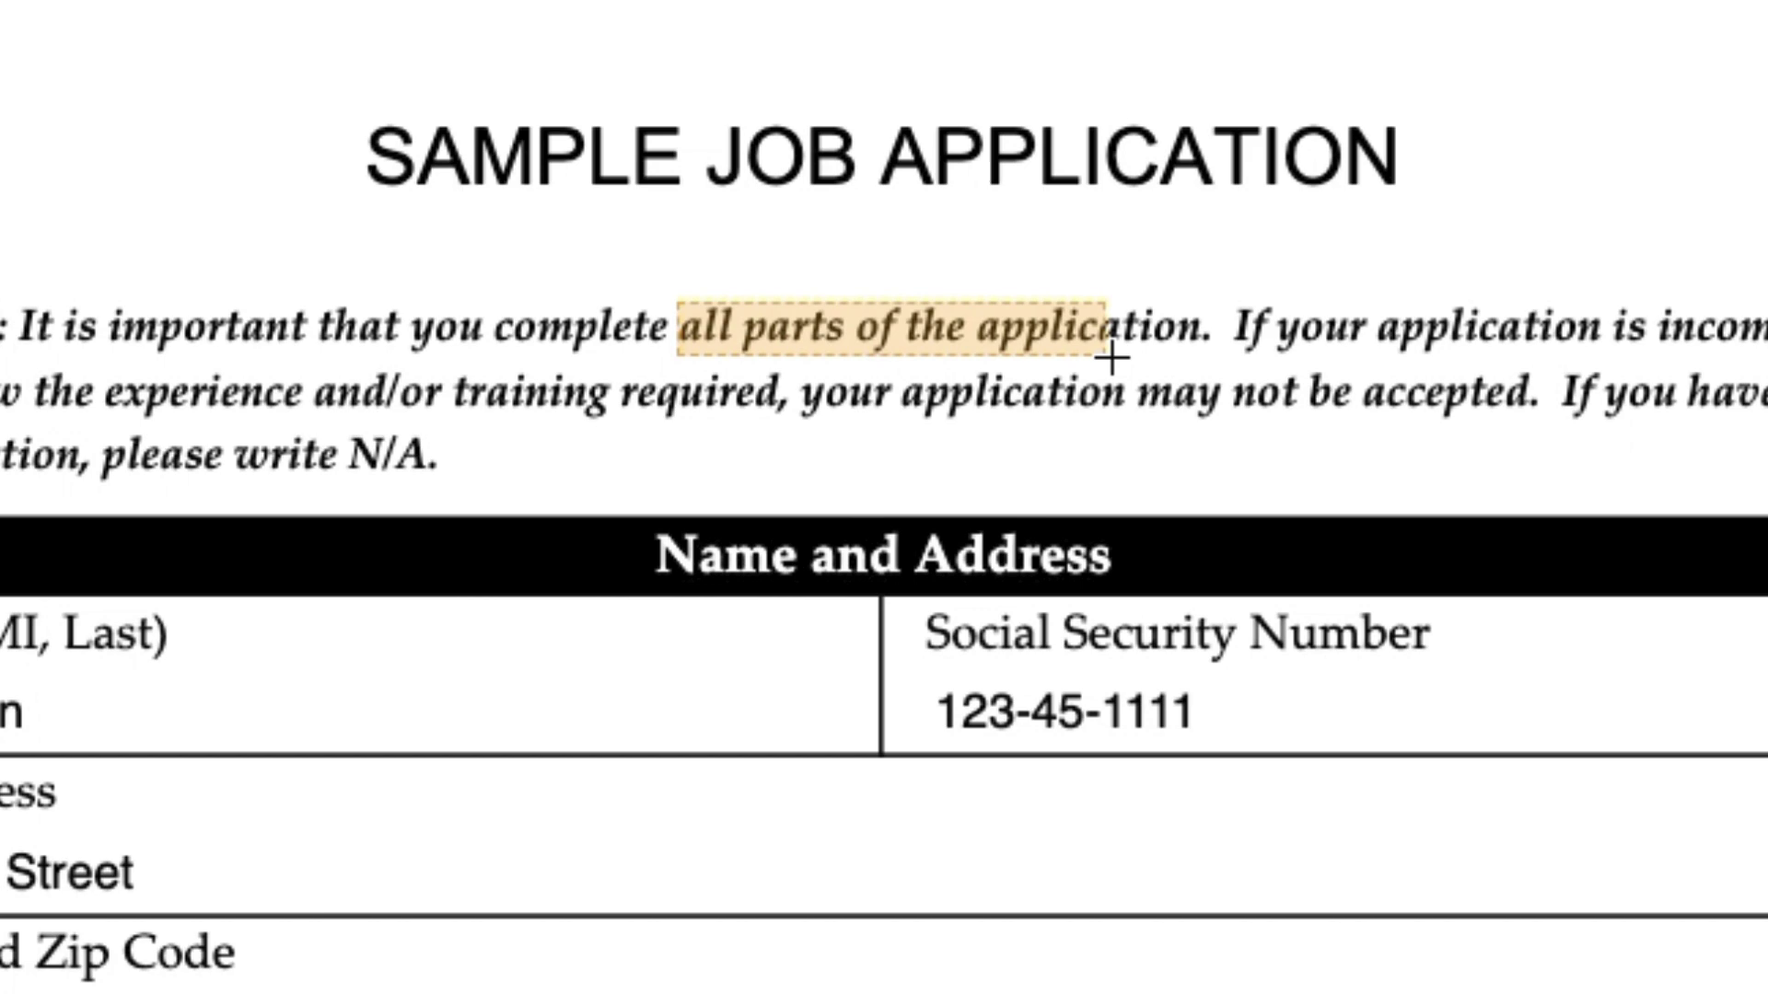
drag(1200, 355, 1229, 357)
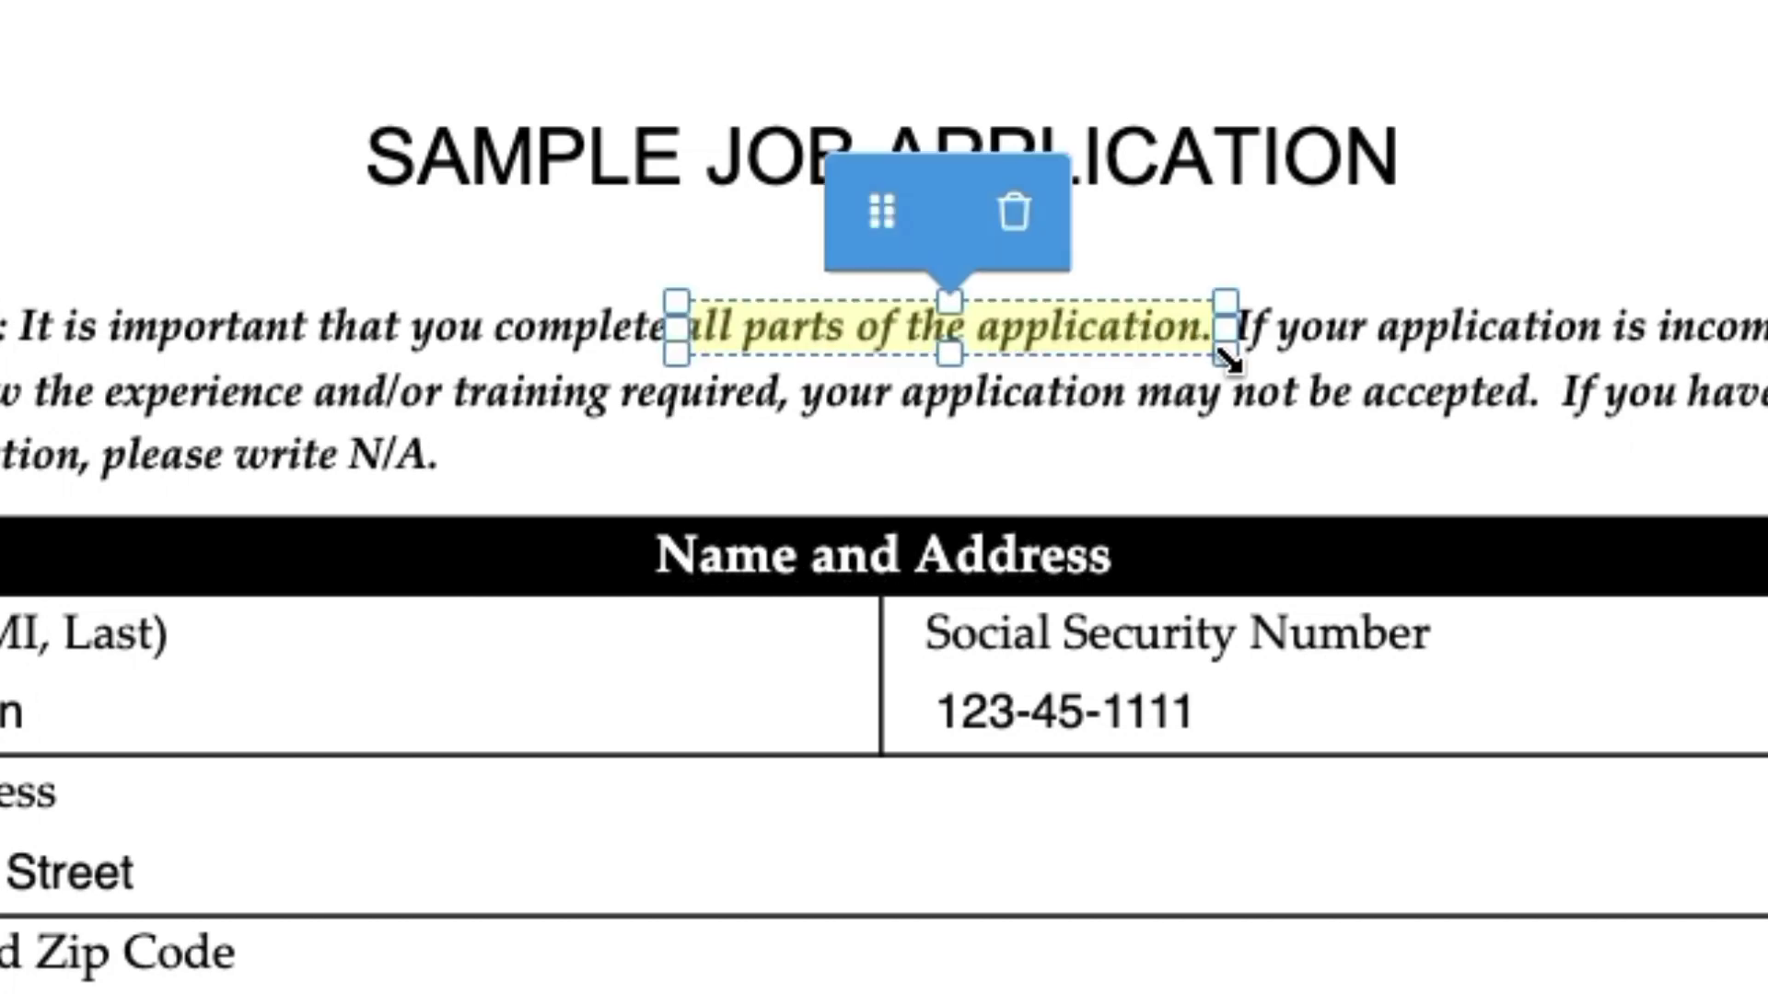
drag(757, 260, 902, 260)
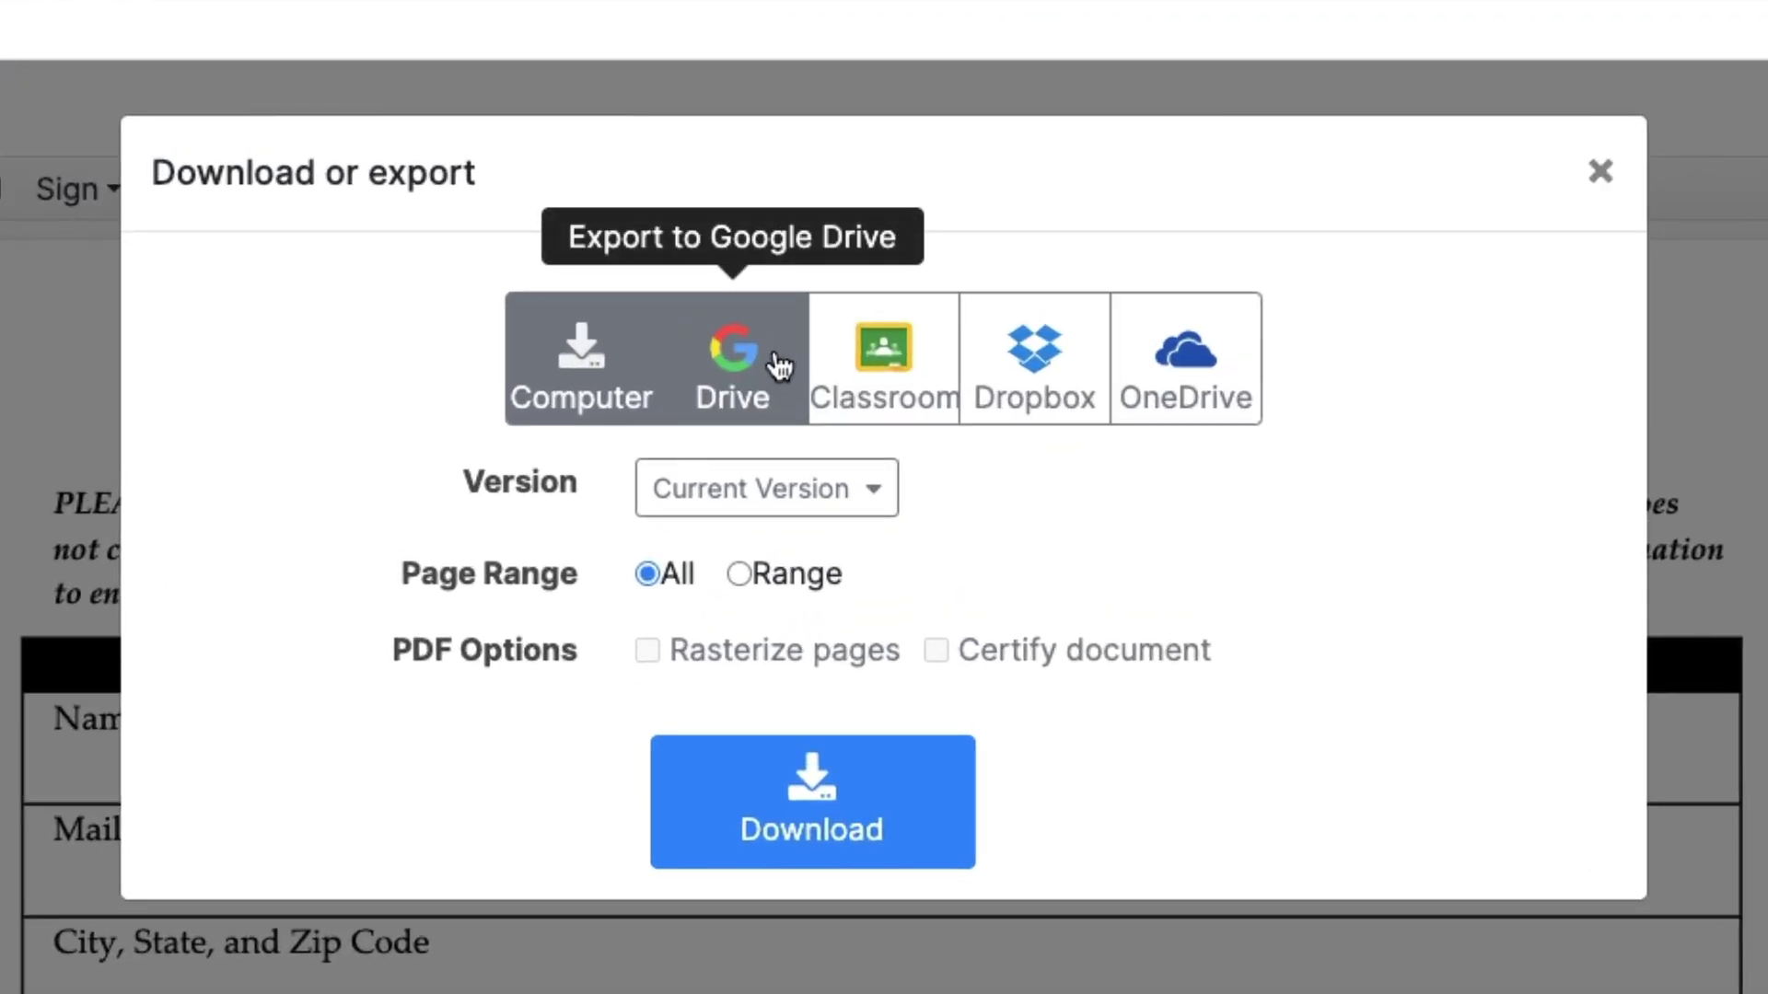
Pick the Drive export option, then bring up the Email as Attachment form
click(778, 365)
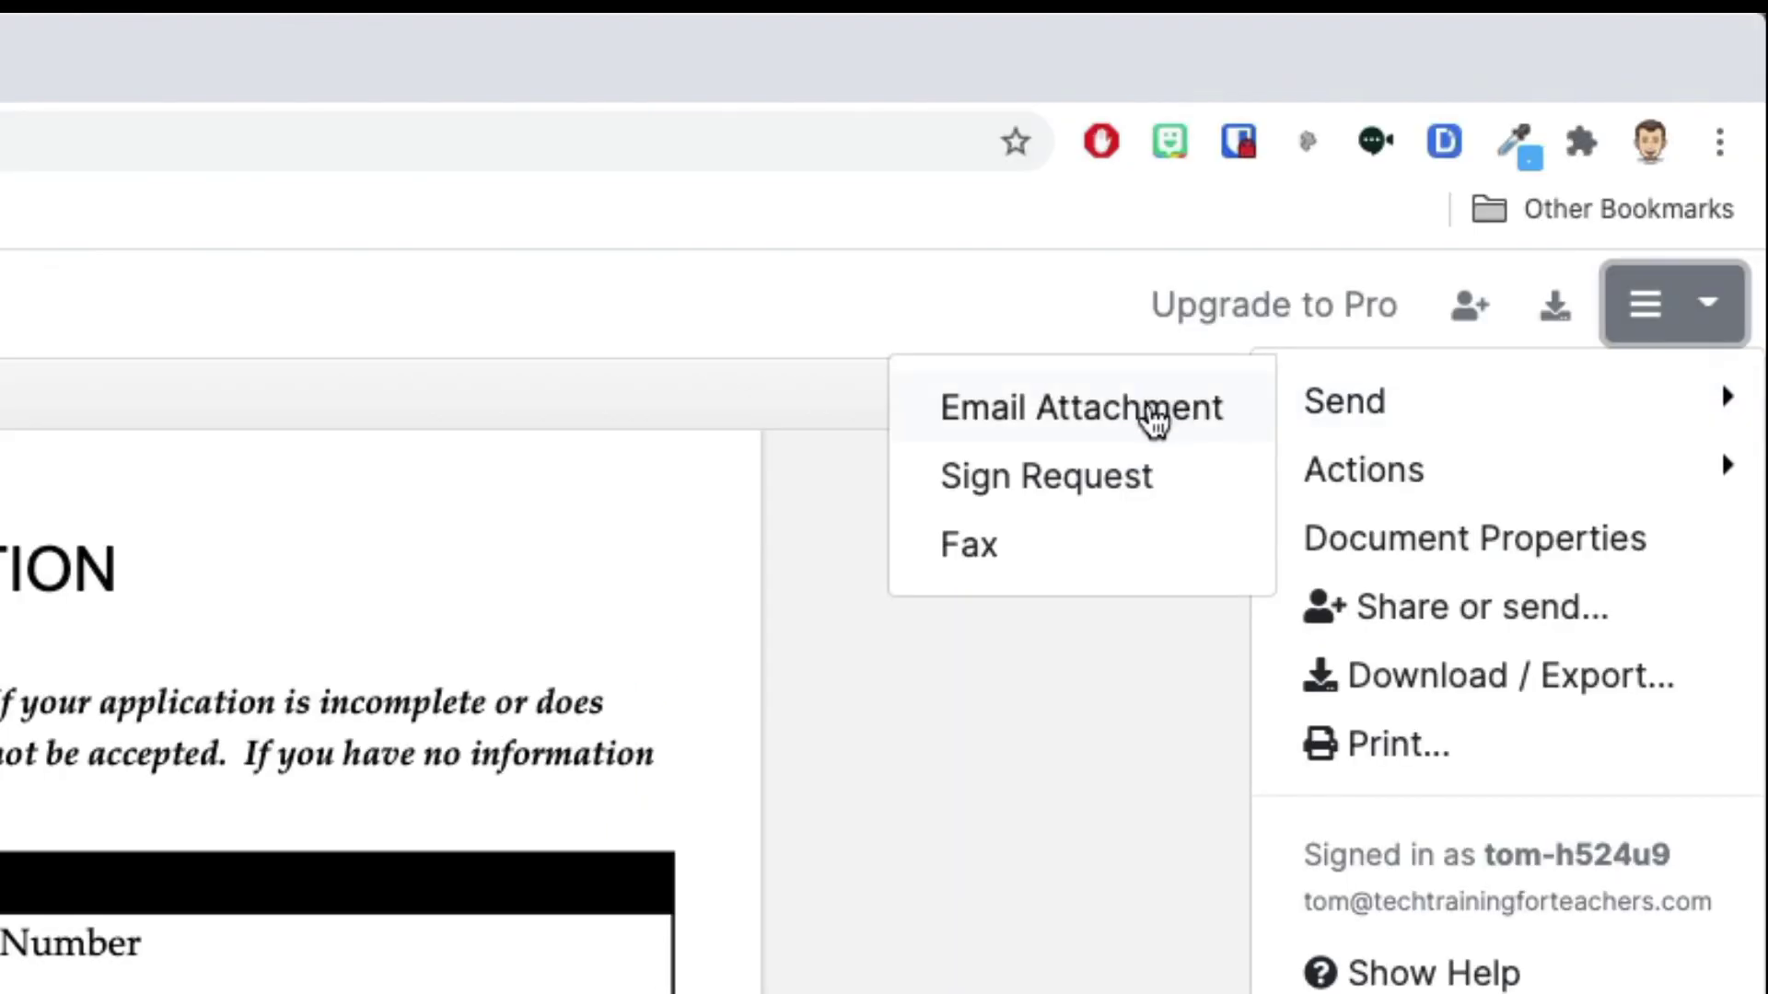
click(1150, 416)
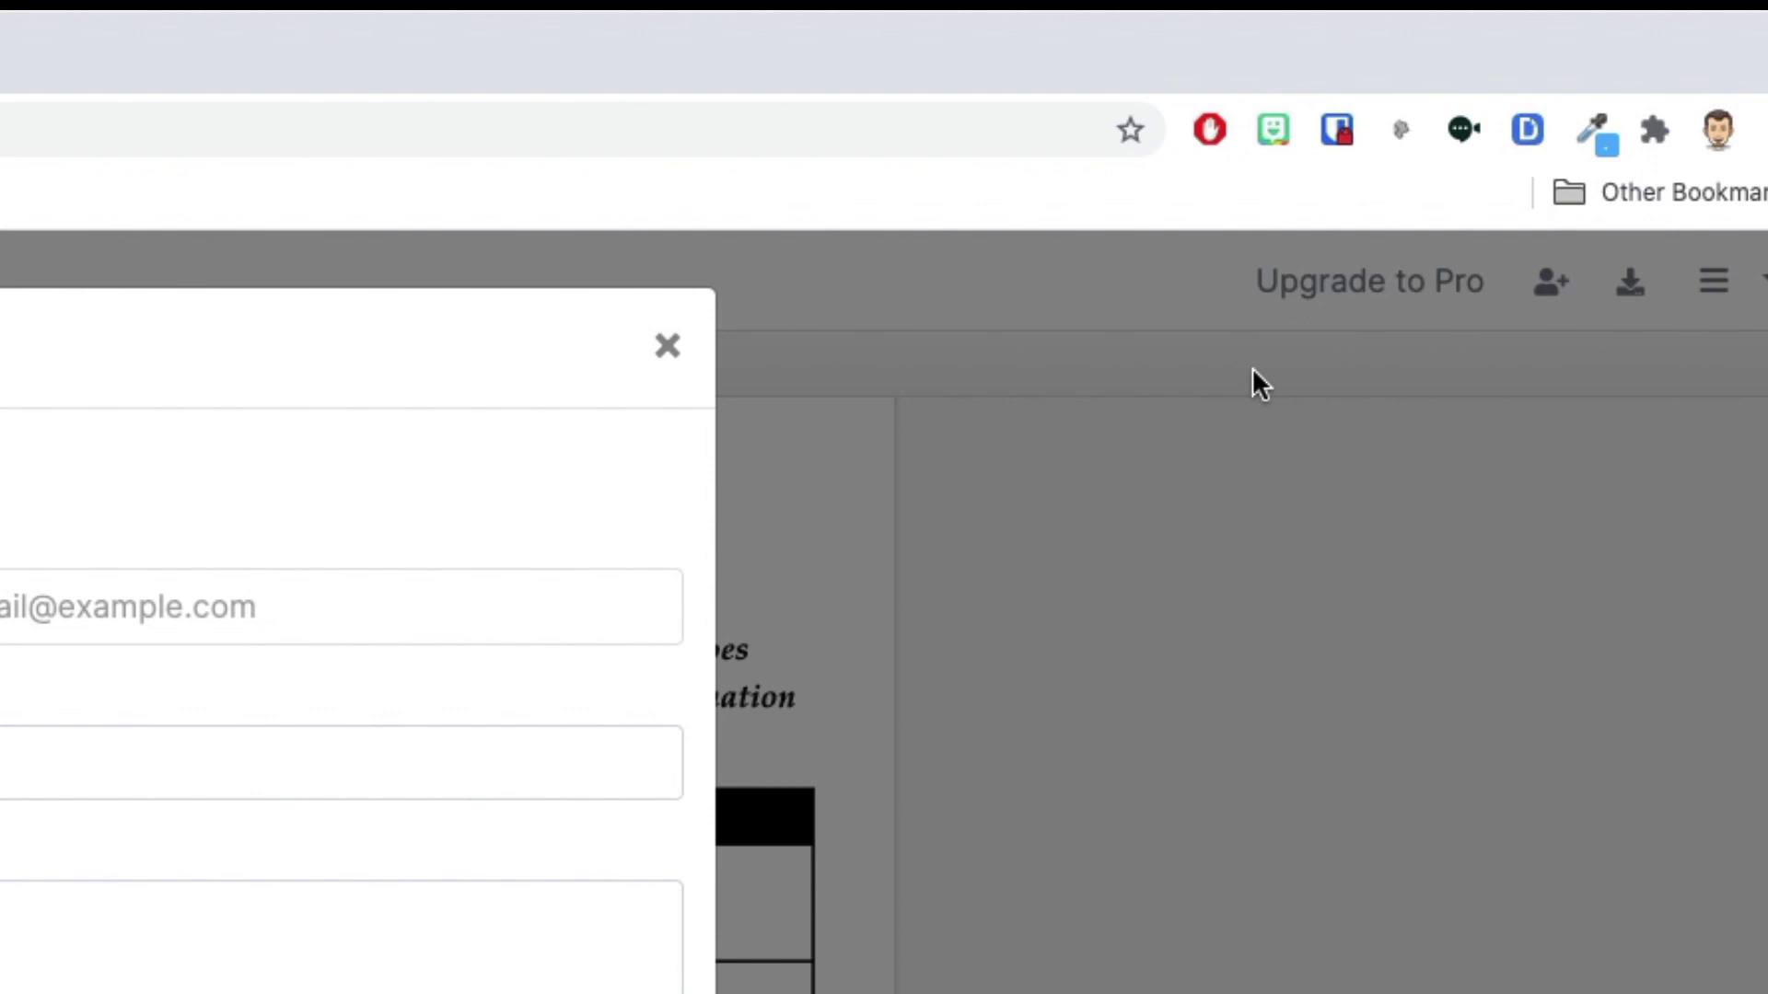